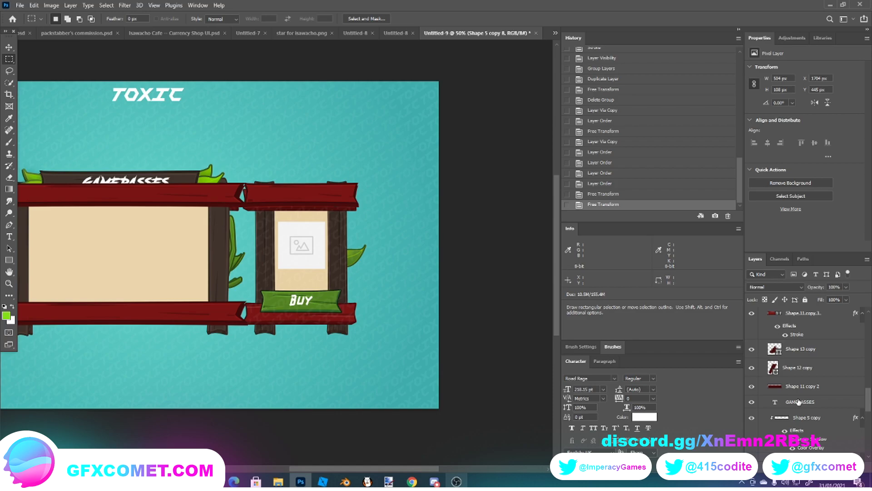
Move the Top Part group to the top of Group 1, above the Shape 5 copy 8 layer
scroll(796, 404, "down", 4)
scroll(785, 409, "down", 1)
scroll(789, 408, "down", 1)
scroll(793, 410, "up", 3)
scroll(805, 423, "up", 10)
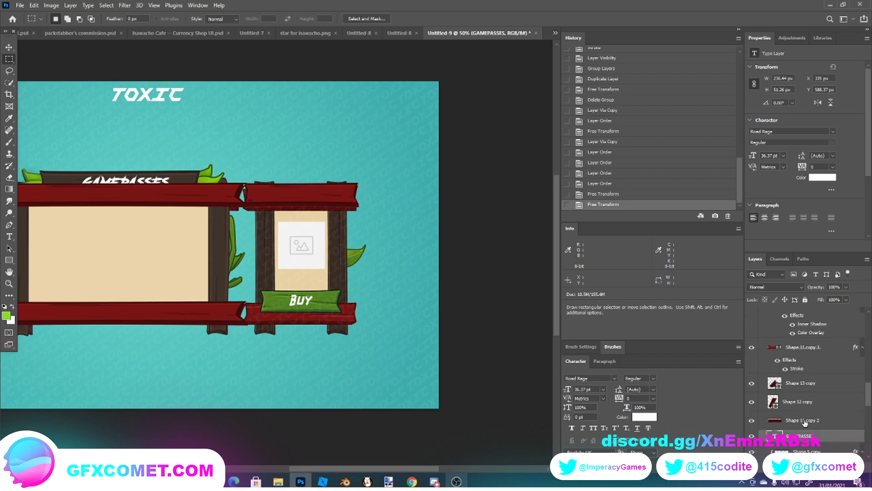
scroll(806, 409, "up", 5)
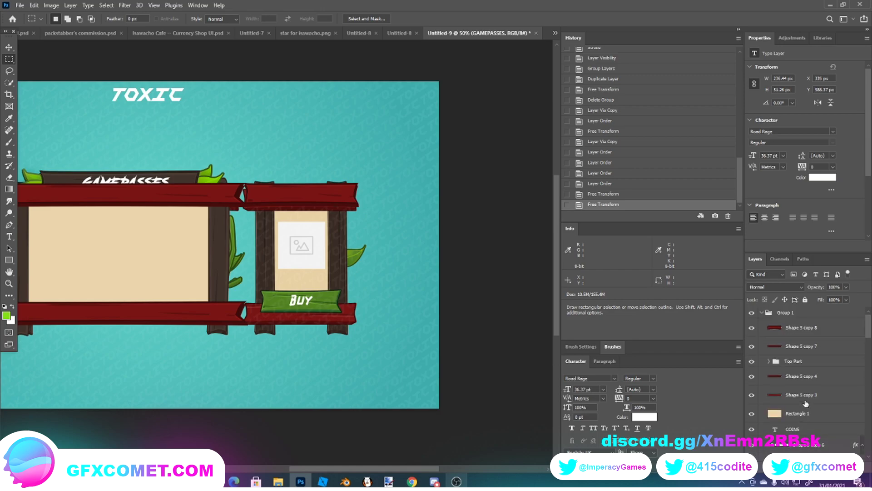
scroll(806, 403, "down", 8)
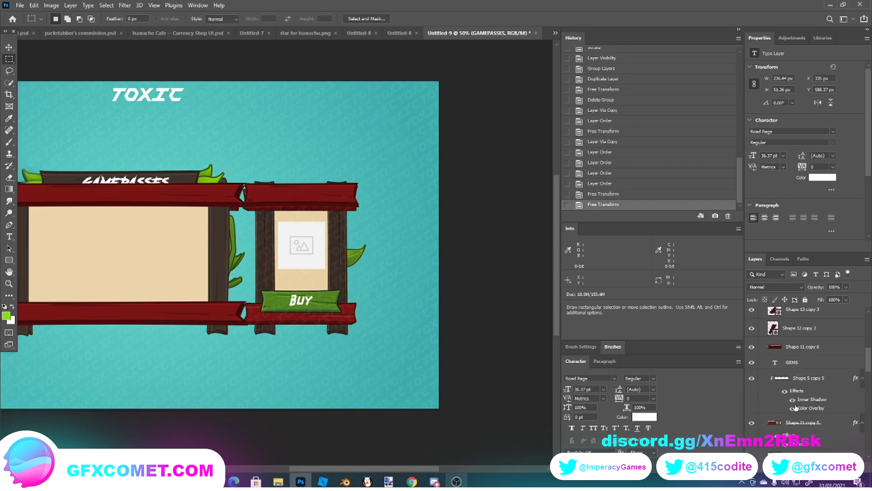
scroll(786, 382, "down", 6)
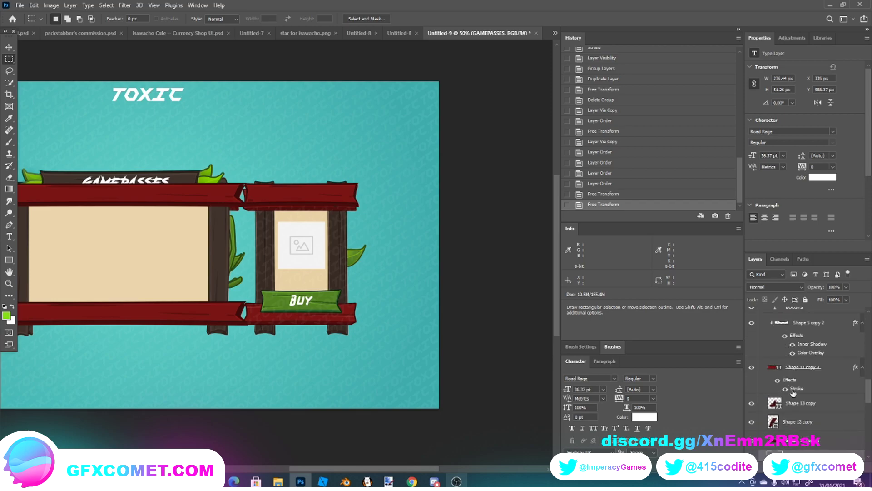
scroll(788, 400, "down", 3)
key("ctrl+t")
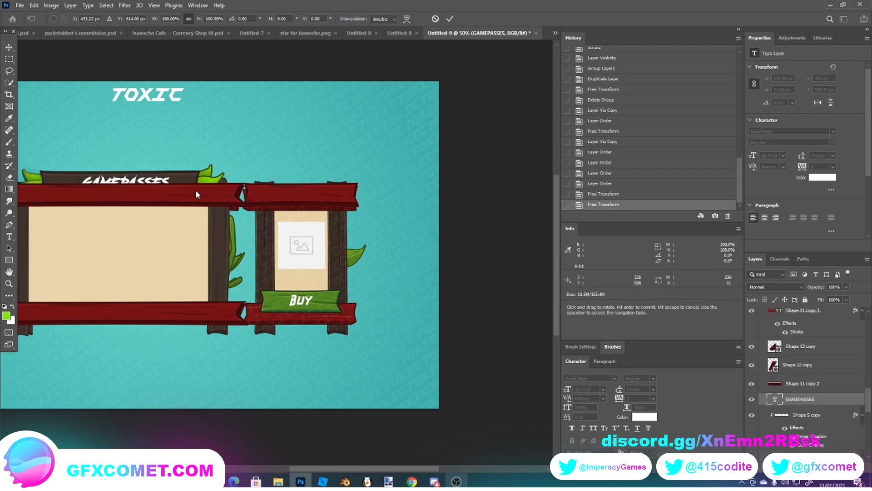
scroll(196, 194, "down", 1)
scroll(809, 331, "down", 6)
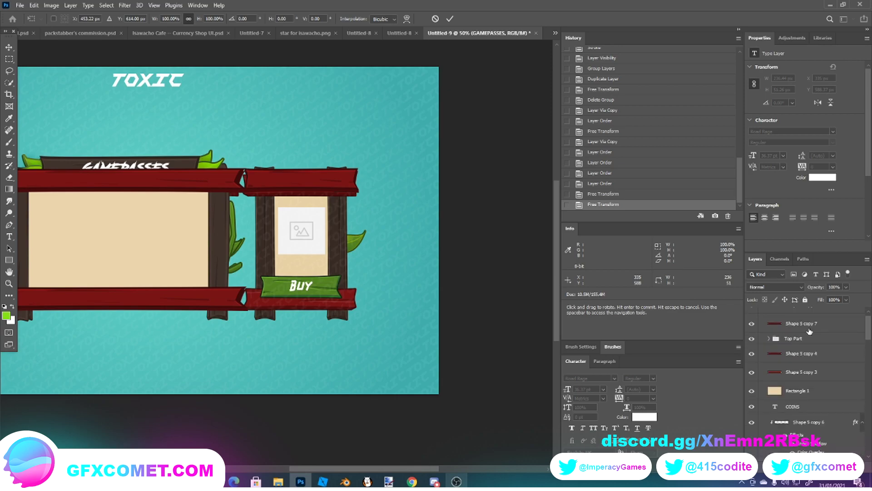
scroll(804, 327, "up", 2)
left_click(776, 329)
left_click_drag(774, 362, 776, 320)
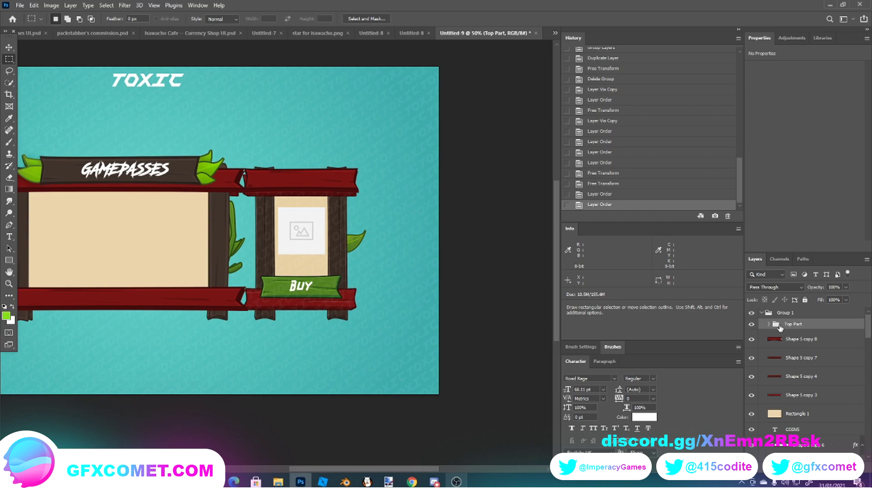
Duplicate the Shape 5 copy 8 plank and place the copy over the lower red plank of the narrow panel
left_click(791, 341)
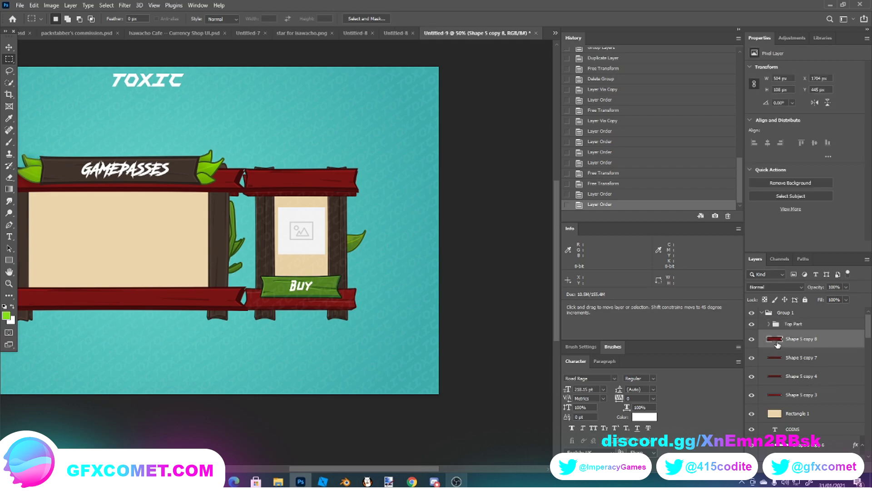
key("ctrl+j")
key("ctrl+t")
left_click_drag(317, 180, 322, 298)
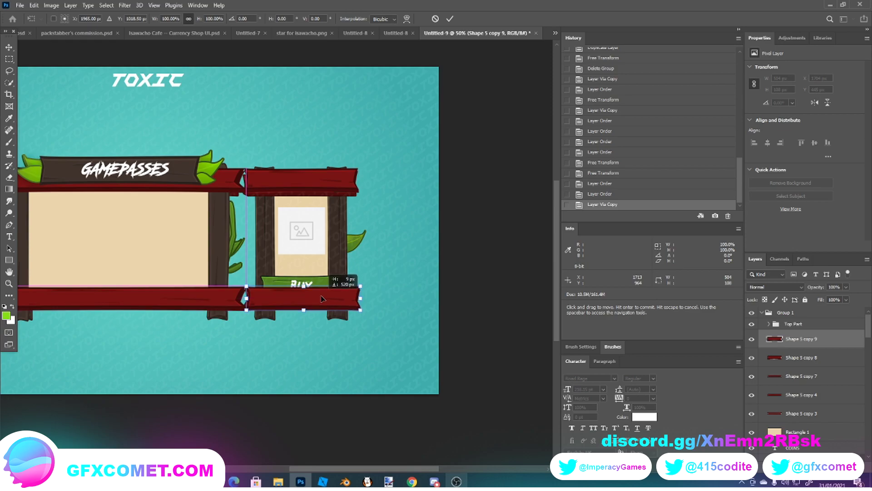
Select both plank layers of the narrow panel and shift them slightly right to X 1710 px
left_click(800, 358, "ctrl")
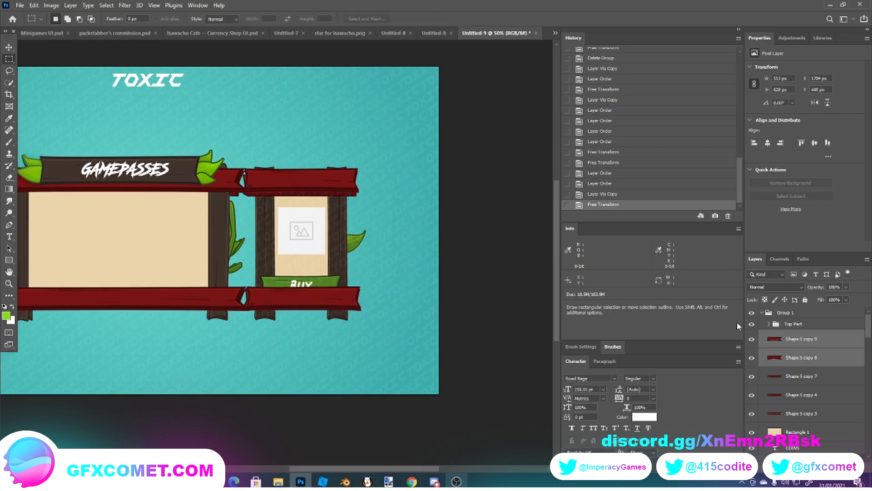
key("ctrl+t")
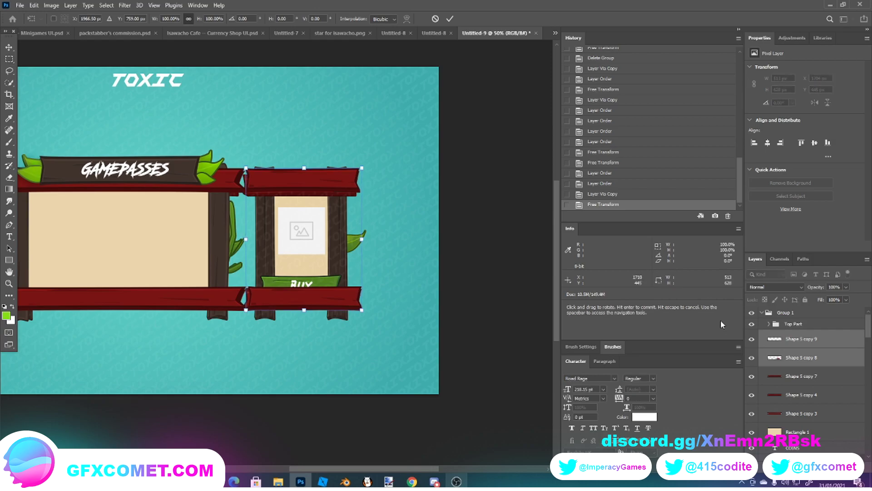
left_click(9, 58)
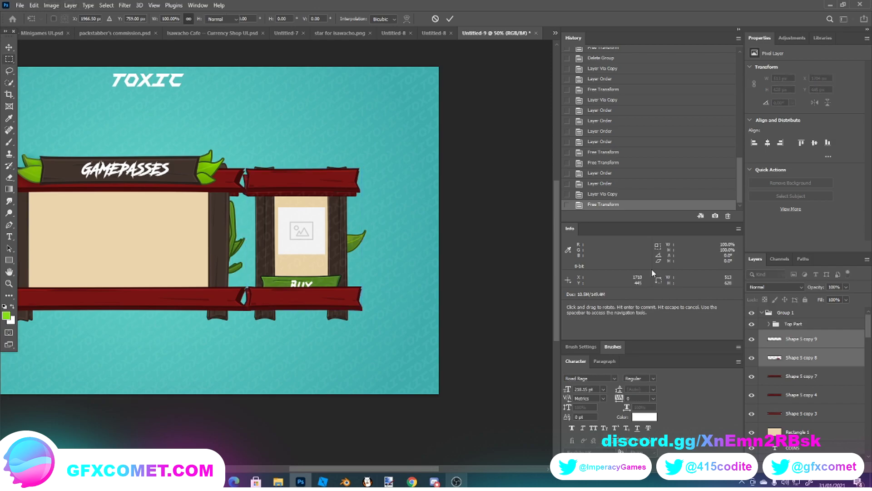
Hide the teal background image layer and shift both planks of the narrow panel further right to X 1738 px
scroll(836, 334, "down", 20)
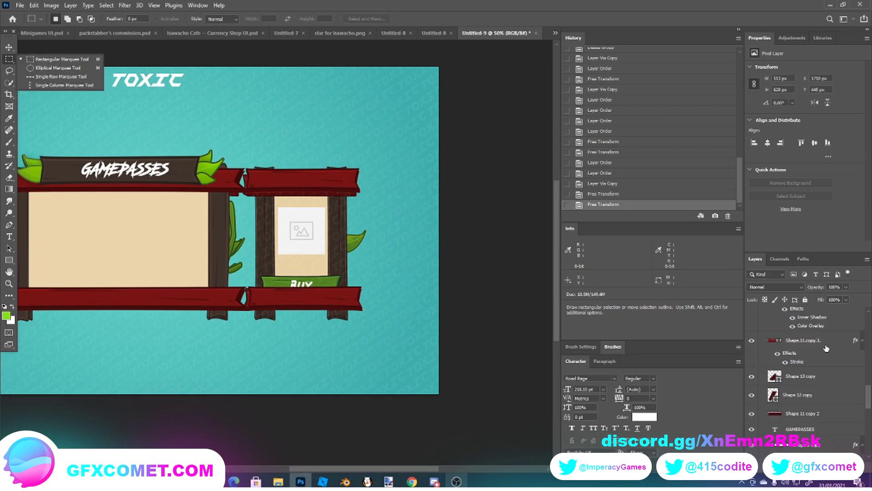
left_click(752, 451)
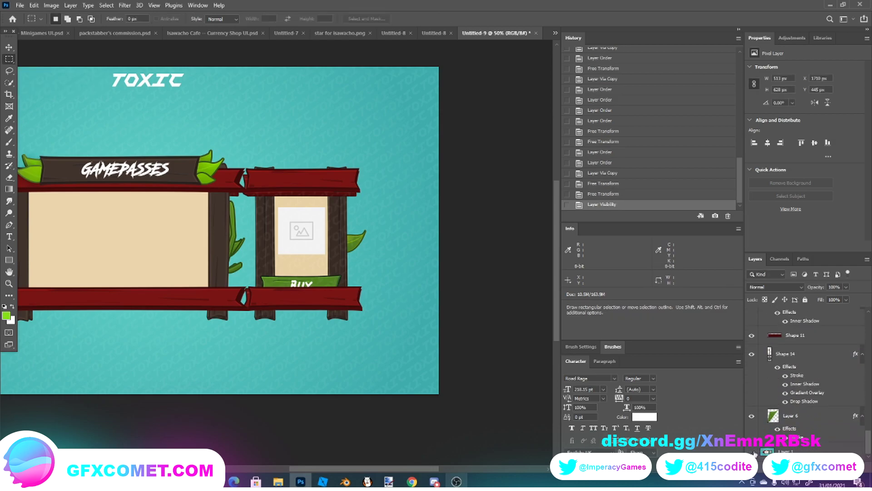
scroll(799, 400, "up", 10)
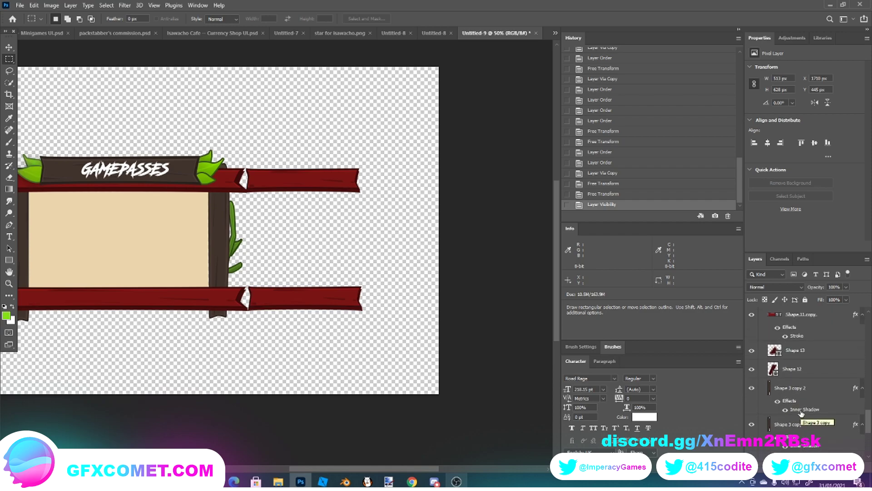
scroll(832, 368, "up", 3)
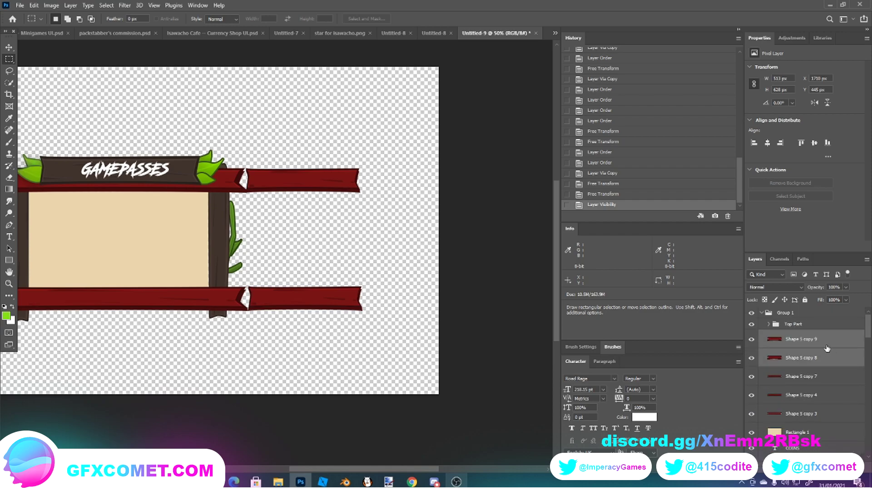
key("ctrl+t")
key("shift+Right")
key("shift+Right")
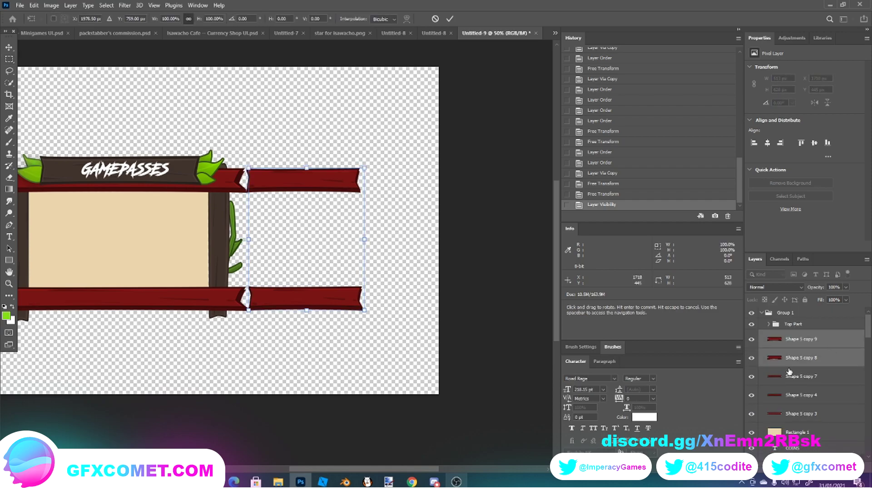
key("Right")
key("Right")
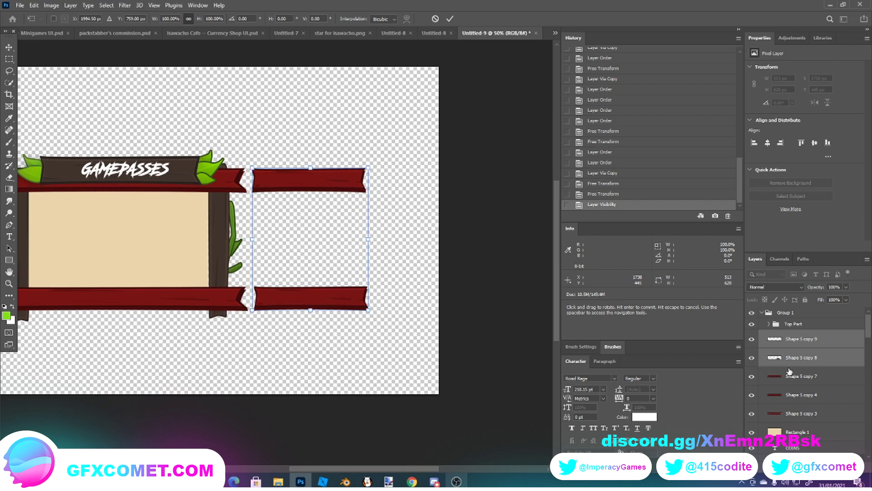
key("Return")
Show the teal background image layer again
right_click(9, 59)
scroll(804, 412, "down", 5)
scroll(804, 412, "down", 8)
scroll(799, 408, "down", 6)
left_click(751, 452)
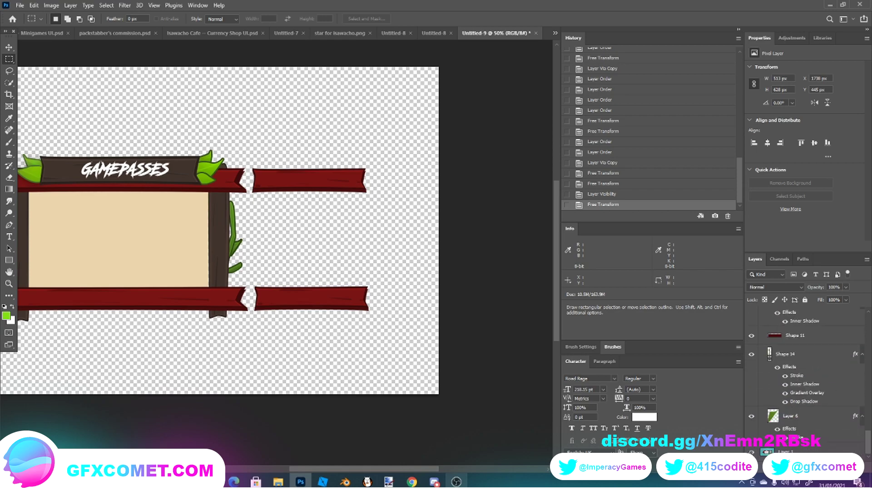
left_click(751, 451)
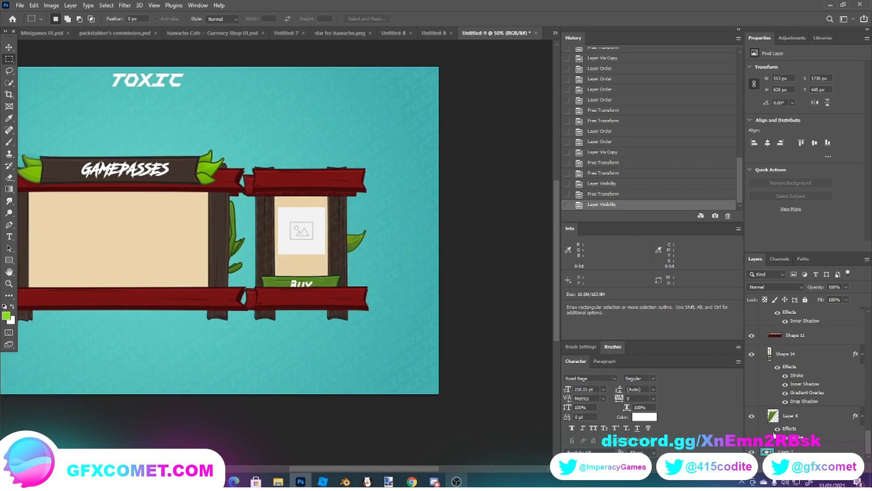
Duplicate the Shape 3 copy 2 pillar, order it below the Shape 5 copy 8 plank, and place it over the narrow panel's left pillar
scroll(794, 422, "up", 5)
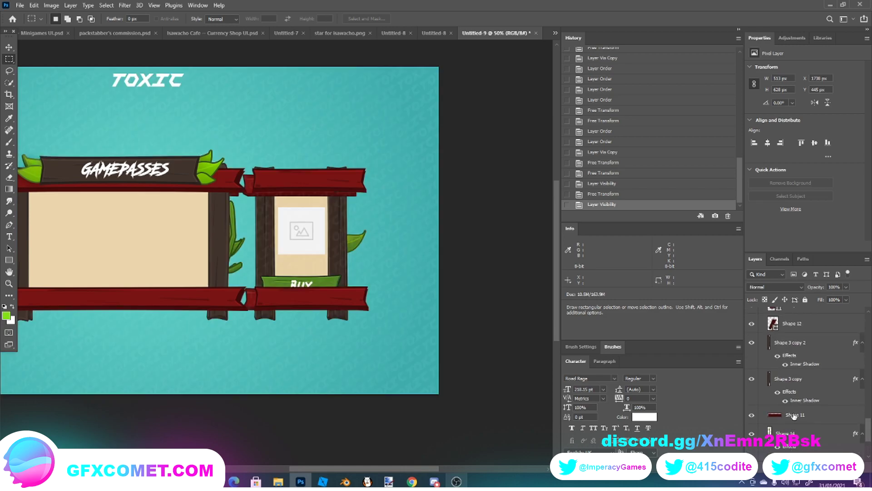
left_click(795, 391)
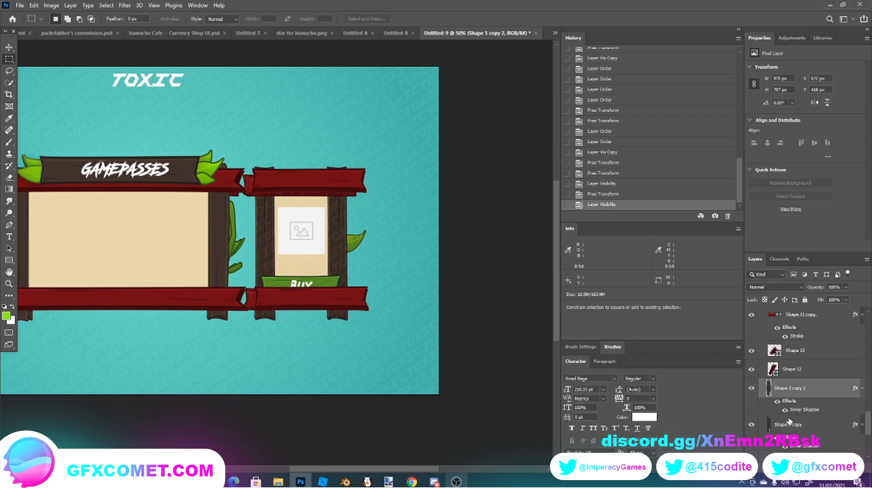
key("ctrl+j")
mouse_move(801, 390)
left_mouse_down()
mouse_move(801, 289)
mouse_move(811, 394)
left_mouse_up()
key("ctrl+t")
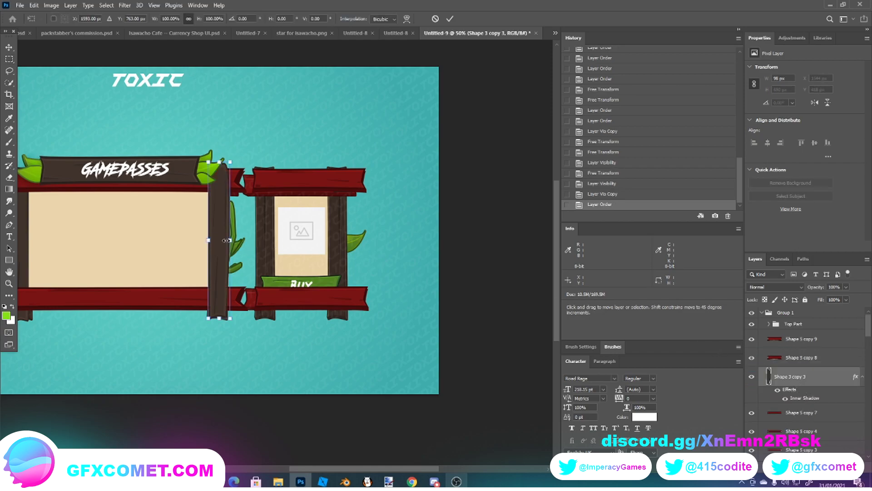
left_click_drag(224, 227, 268, 233)
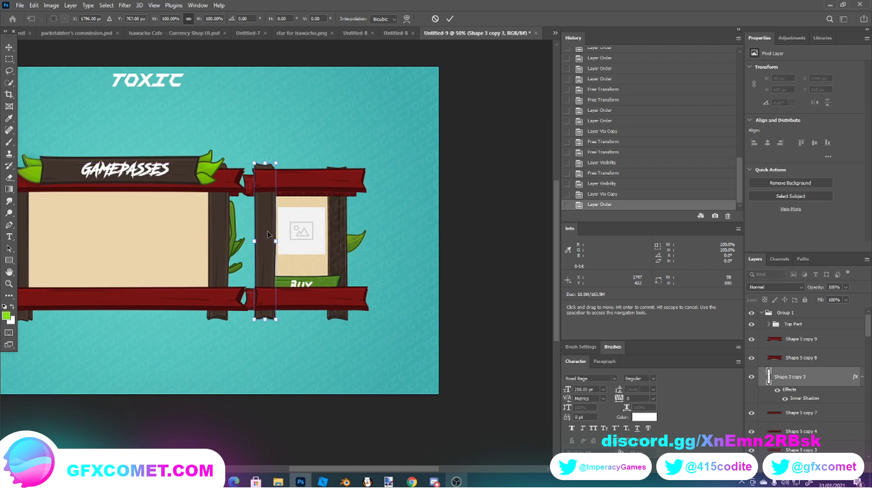
Duplicate the new left pillar and place the copy over the narrow panel's right pillar, at about X 2067 px
key("ctrl+alt+t")
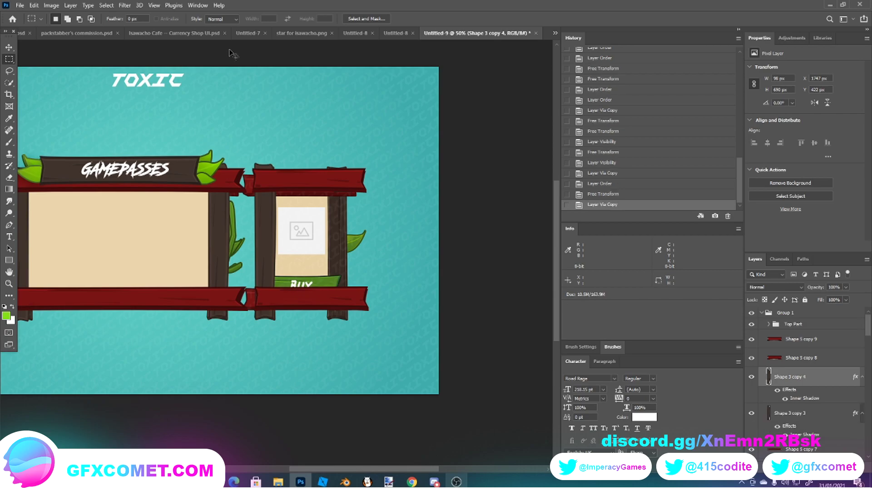
left_click_drag(261, 208, 339, 208)
left_click(9, 59)
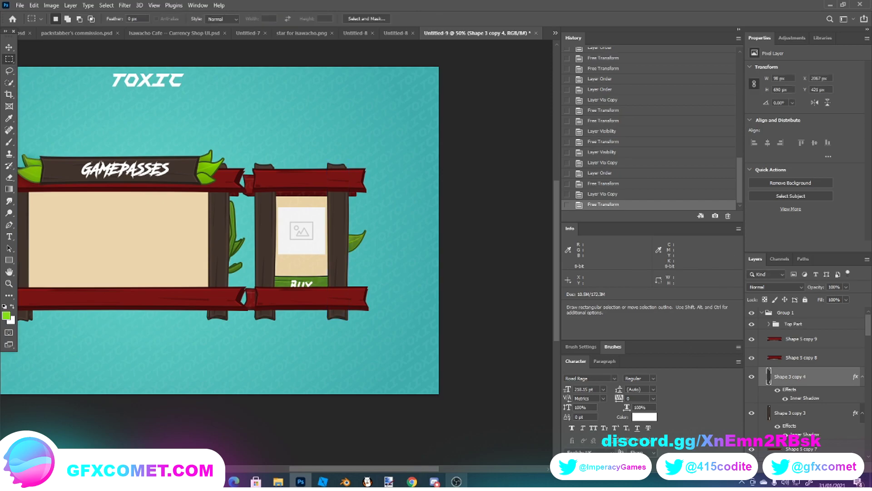
Add a layer beneath the two pillar copies and draw a rectangle about 288 by 471 px between them, filled with the main panel's beige
left_click(843, 466)
left_click_drag(791, 372, 796, 446)
left_click(9, 118)
left_click(115, 236)
left_click(9, 260)
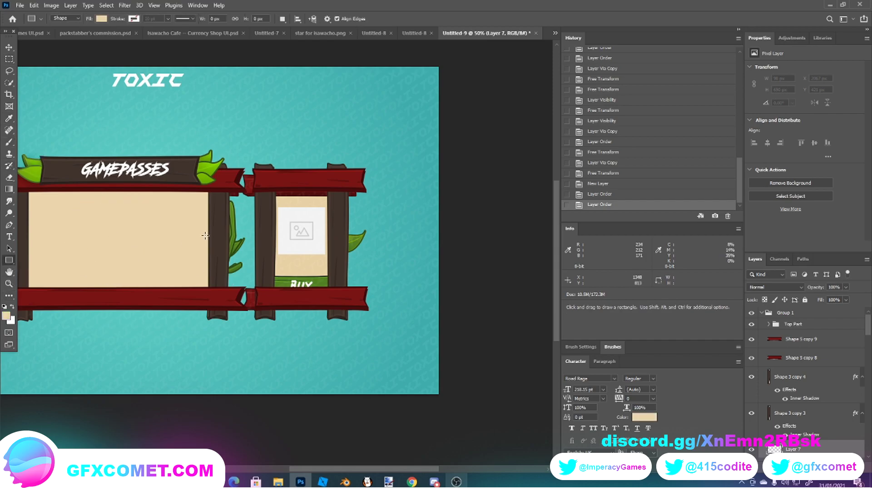
mouse_move(266, 182)
left_mouse_down()
mouse_move(340, 272)
mouse_move(331, 289)
left_mouse_up()
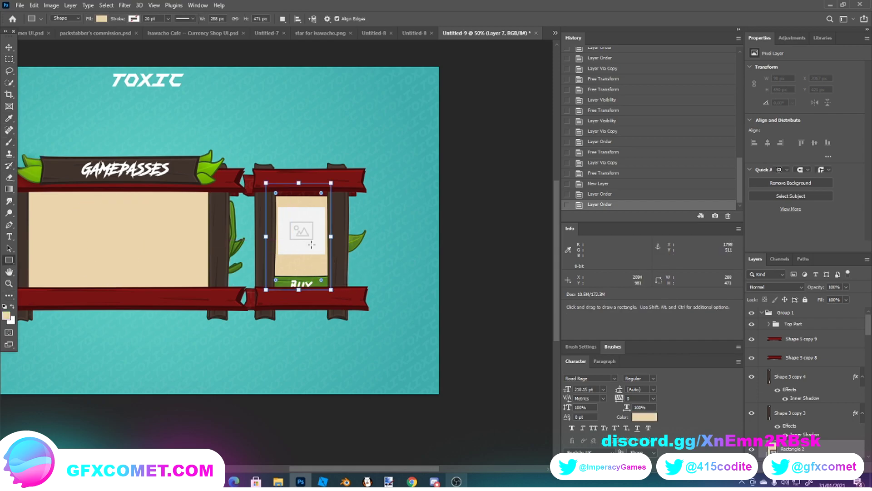
left_click(9, 59)
Hide the teal reference background layer so only the rebuilt shop panels show on transparency
scroll(766, 351, "down", 5)
scroll(766, 351, "down", 8)
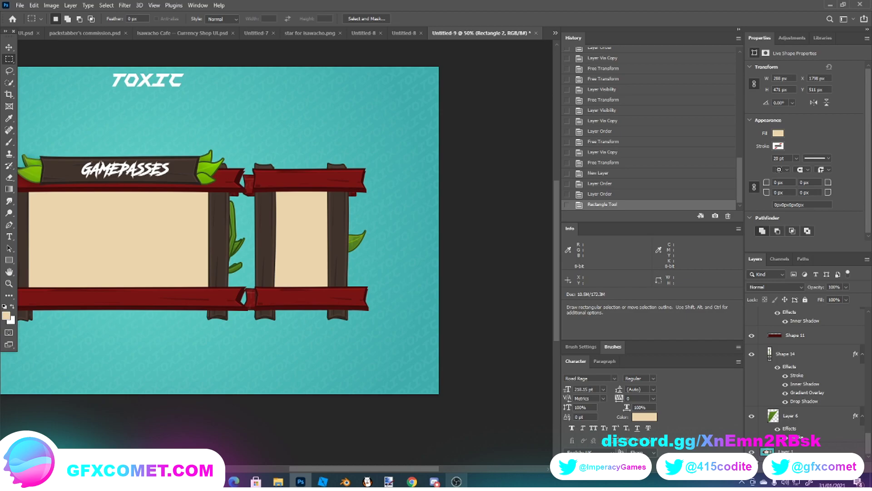
left_click(752, 452)
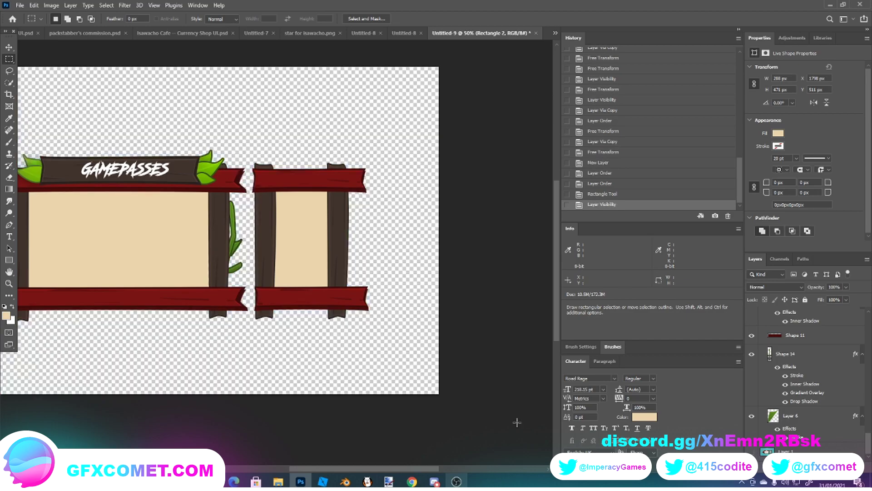
key("ctrl+minus")
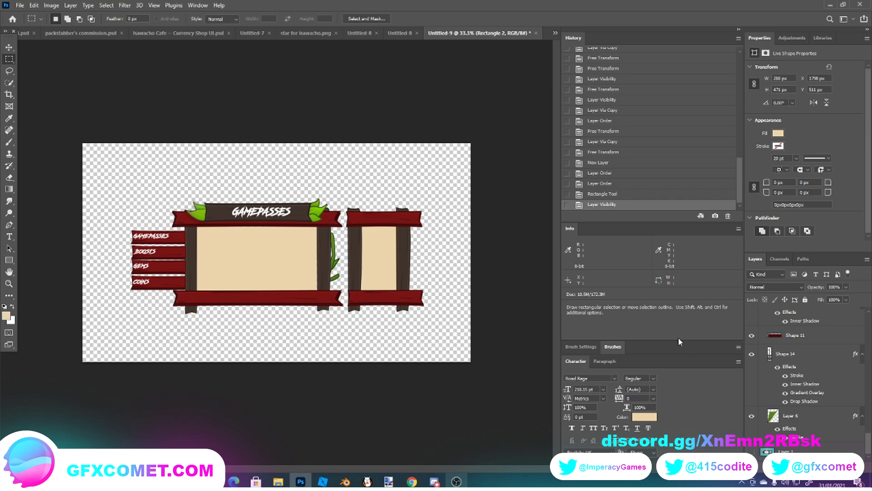
Narrow the upper plank, Shape 5 copy 8, to about 480 px wide and shift it left over the narrow panel's pillars
scroll(845, 402, "up", 5)
scroll(845, 401, "up", 5)
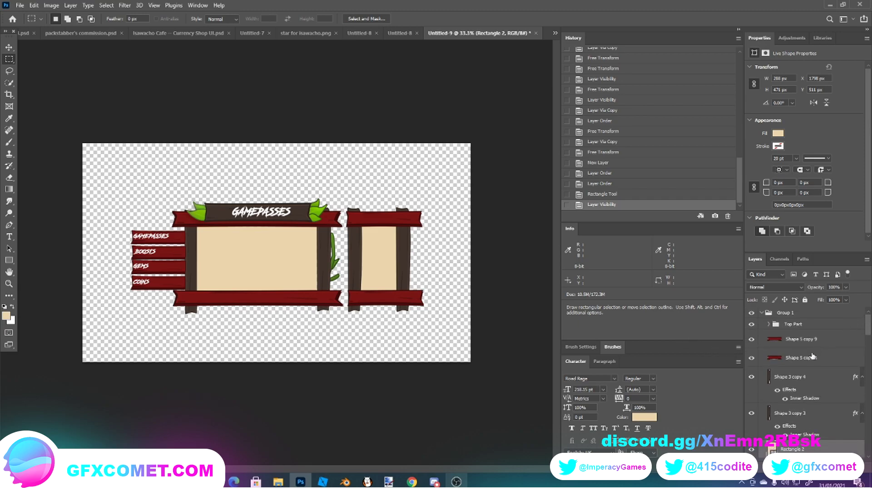
left_click(814, 357)
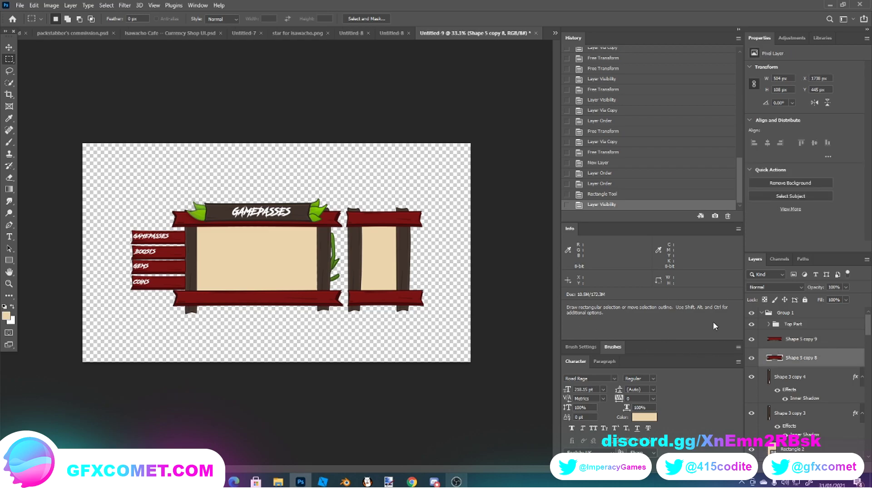
key("ctrl+t")
left_click_drag(394, 220, 416, 221)
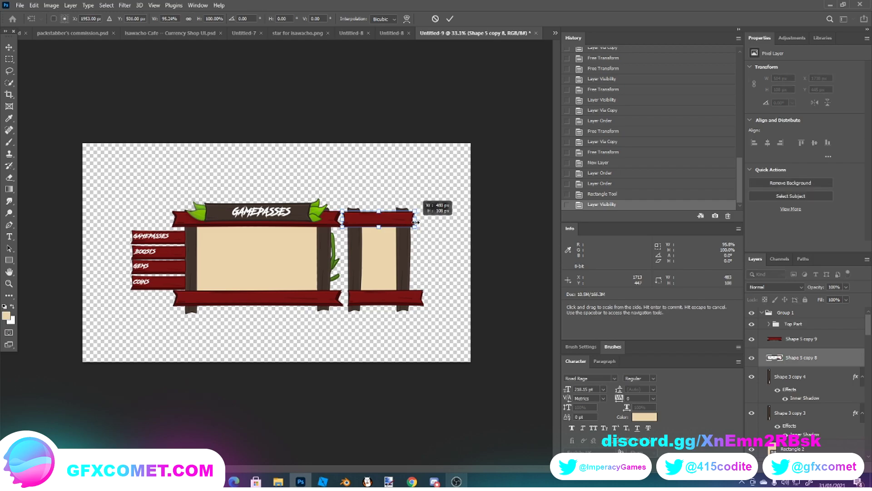
key("Return")
key("m")
Delete the lower plank of the narrow panel, Shape 5 copy 9, and nudge the upper plank to X 1956 px
right_click(828, 345)
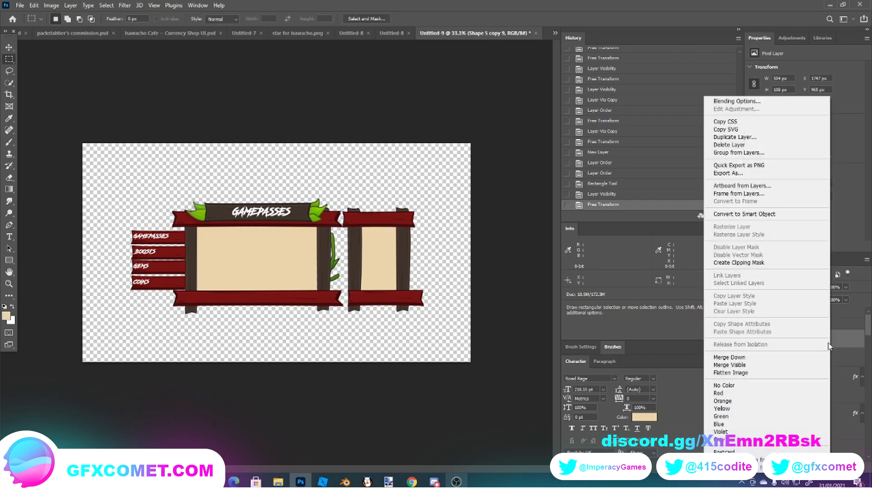
left_click(729, 145)
key("ctrl+t")
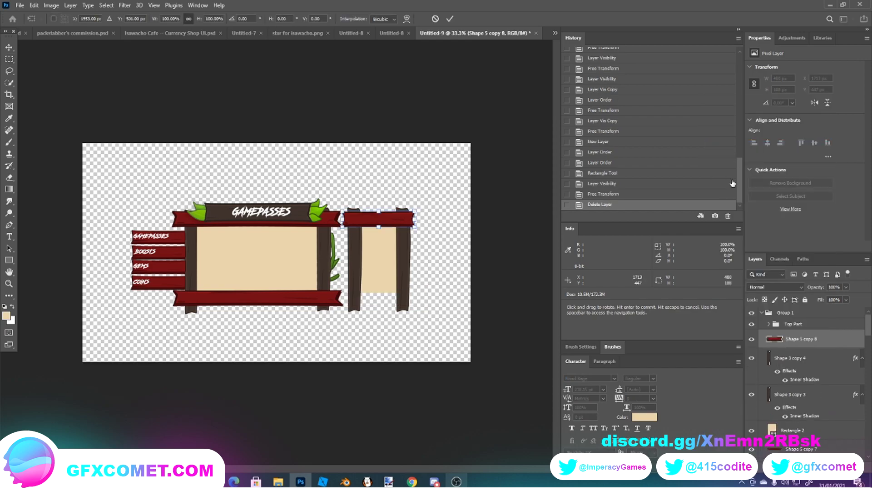
key("Right")
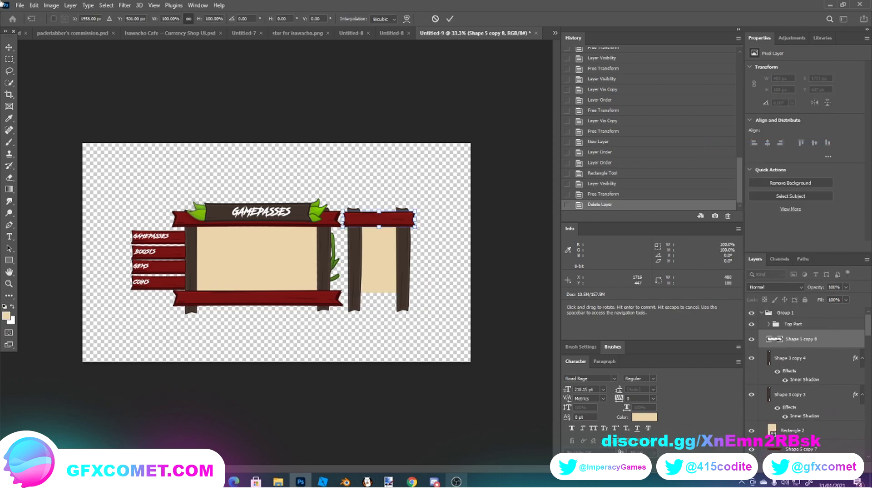
key("Return")
Duplicate the upper plank, Shape 5 copy 8, and place the copy across the narrow panel's base at about Y 1018 px
key("ctrl+j")
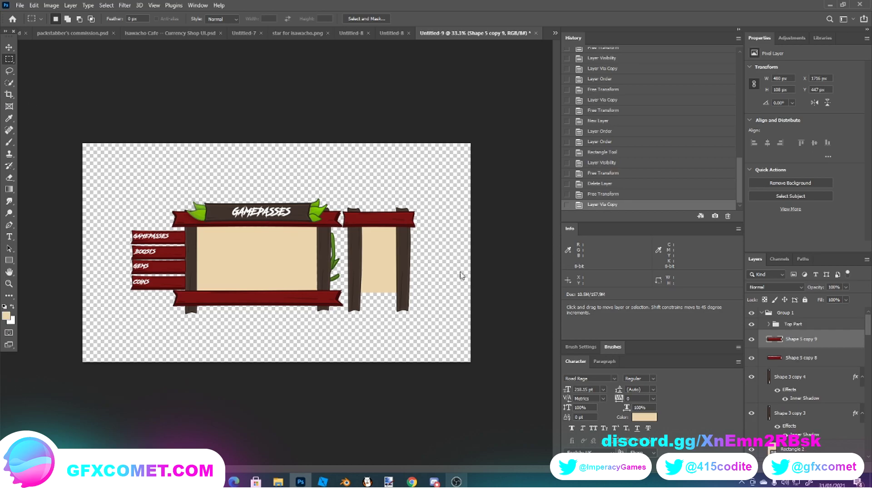
key("ctrl+t")
left_click_drag(394, 220, 395, 298)
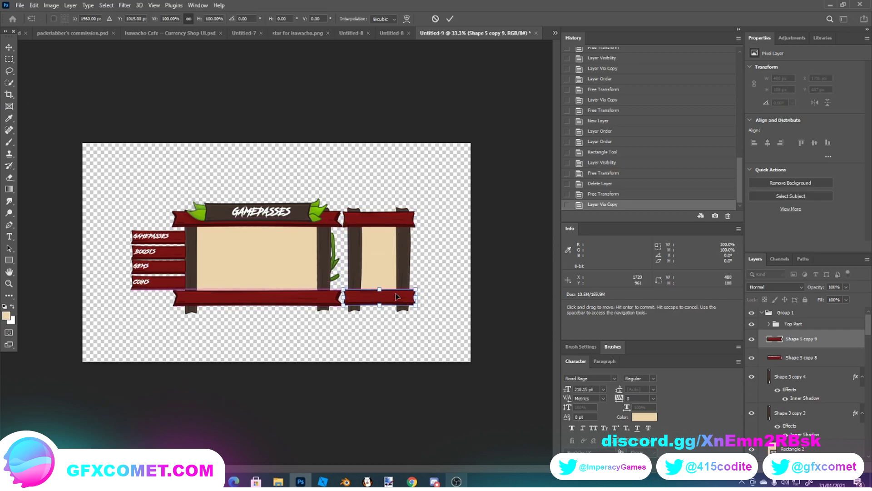
key("Down")
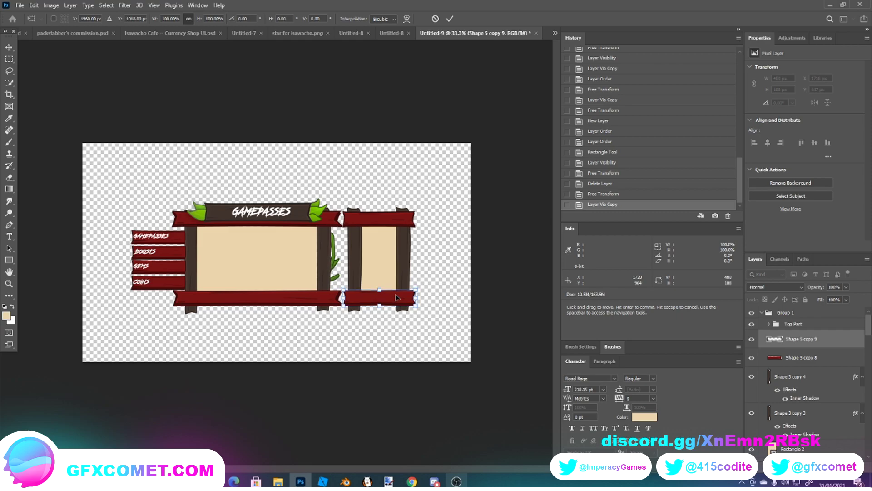
key("ctrl+plus")
key("ctrl+plus")
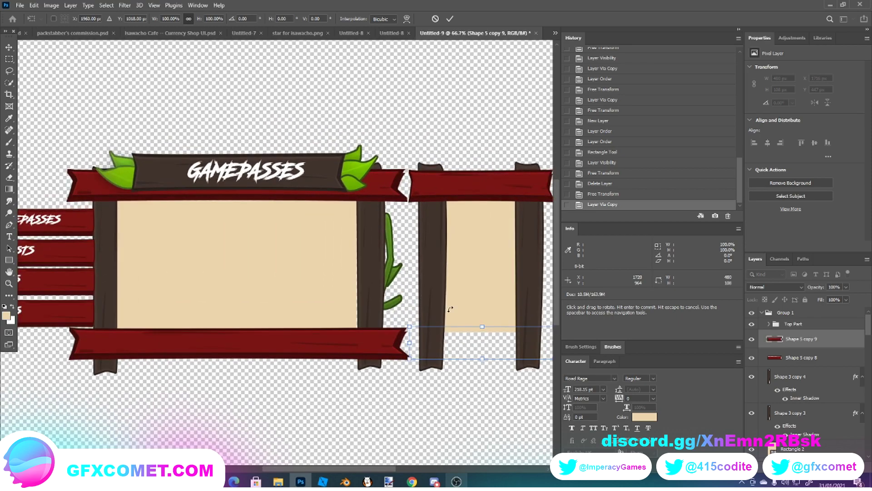
Stretch the top edge of the narrow panel's upper plank, Shape 5 copy 8, slightly upward to about 110 px tall
left_click(809, 357)
key("ctrl+t")
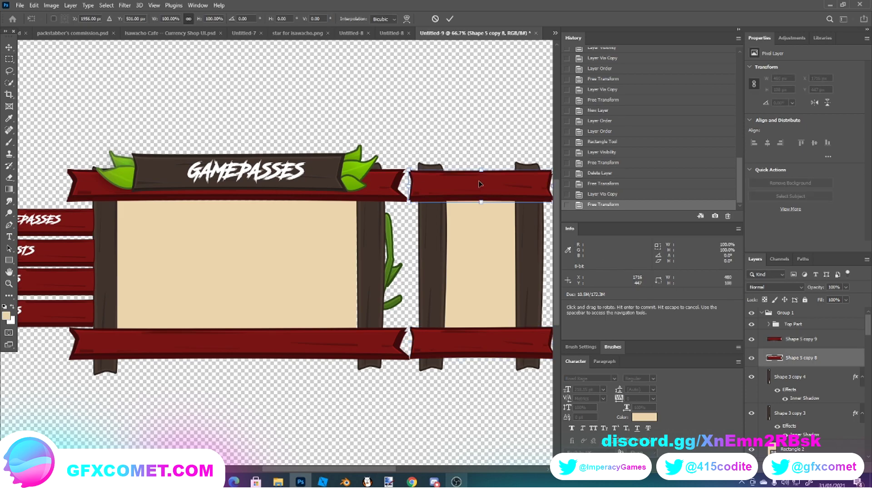
left_click_drag(479, 169, 474, 169)
key("Return")
Stretch the narrow panel's lower plank, Shape 5 copy 9, to about 114 px tall, with its top edge at about Y 961 px
left_click(791, 341)
key("m")
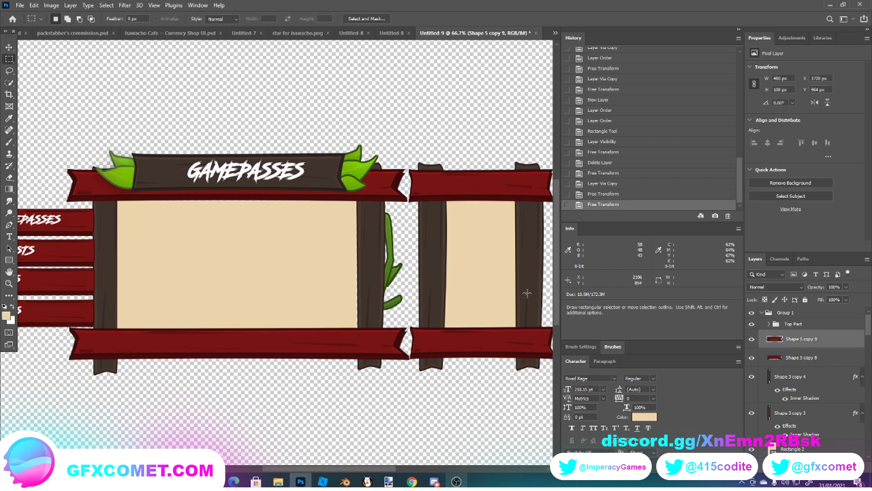
key("ctrl+t")
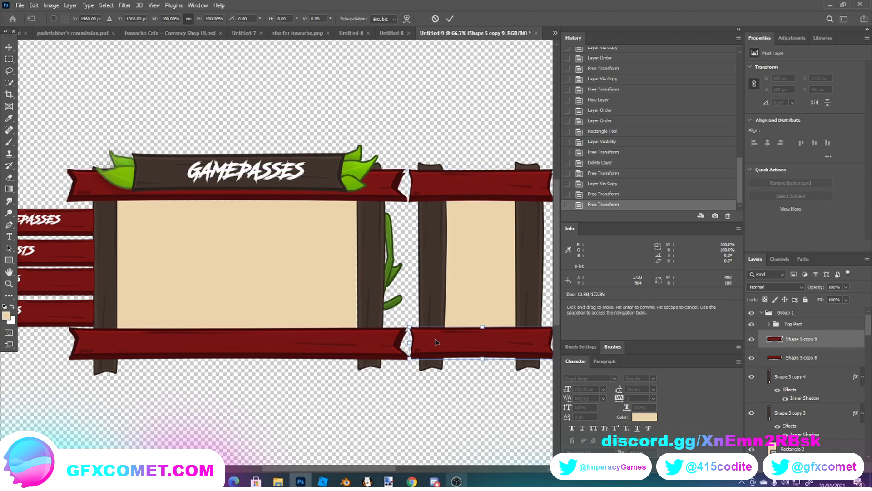
left_click_drag(435, 342, 435, 342)
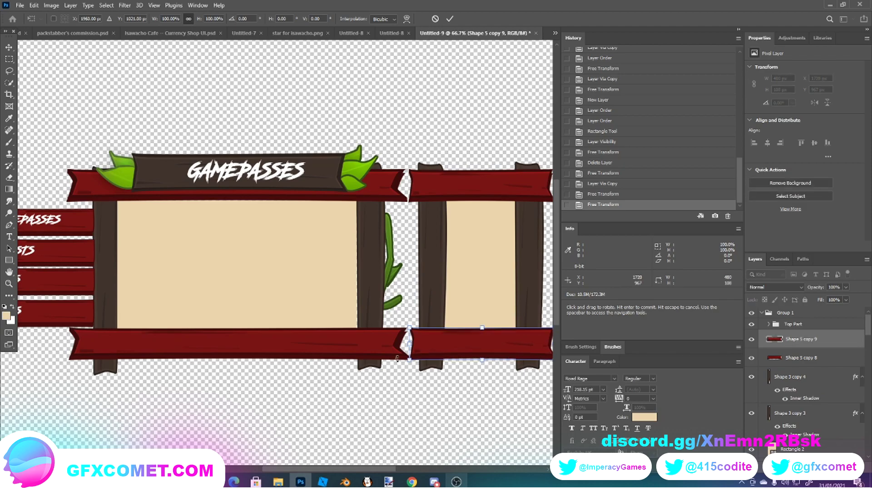
left_click_drag(482, 327, 478, 326)
key("ctrl+minus")
key("ctrl+minus")
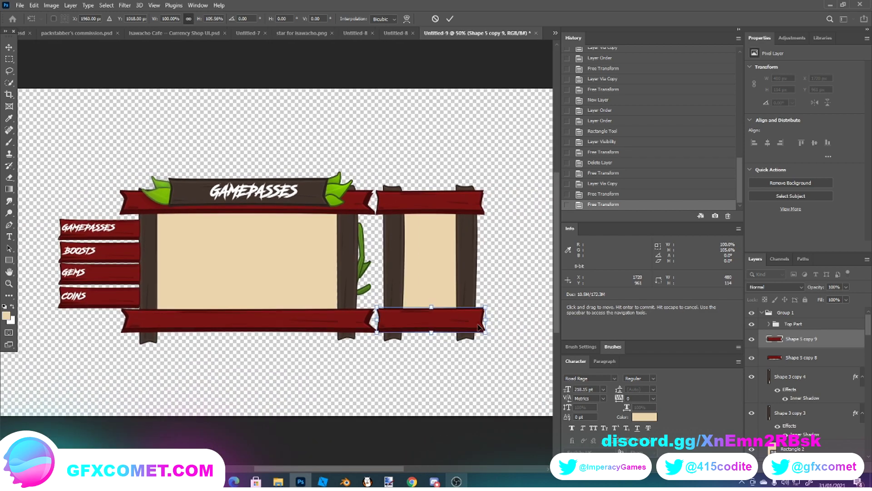
left_click(9, 59)
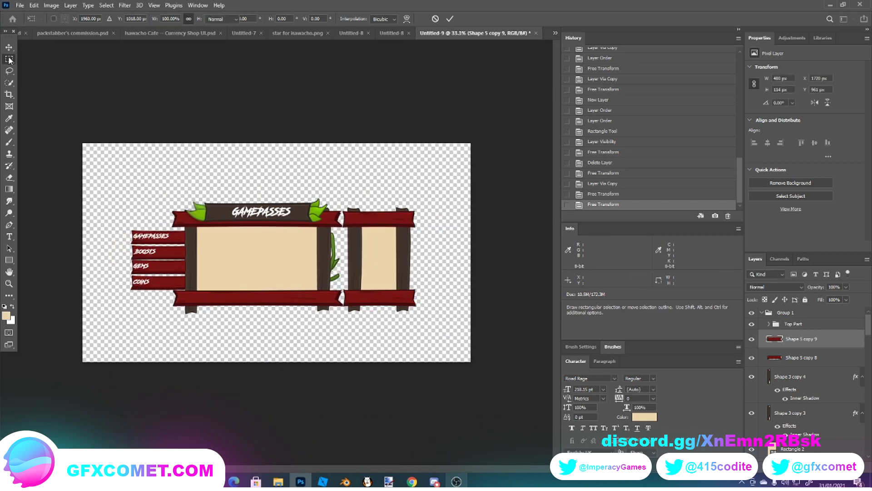
Narrow the upper plank, Shape 5 copy 8, to about 449 px wide across the narrow panel's pillars
left_click(823, 359)
key("ctrl+t")
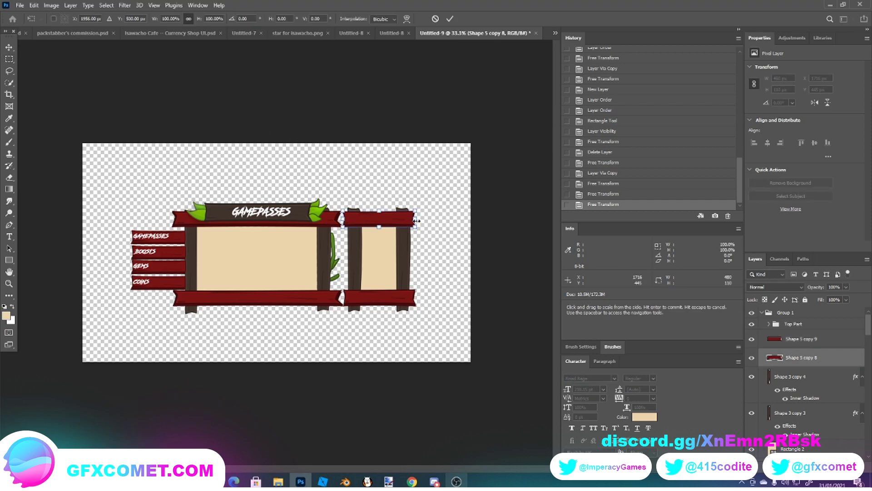
left_click_drag(415, 221, 413, 221)
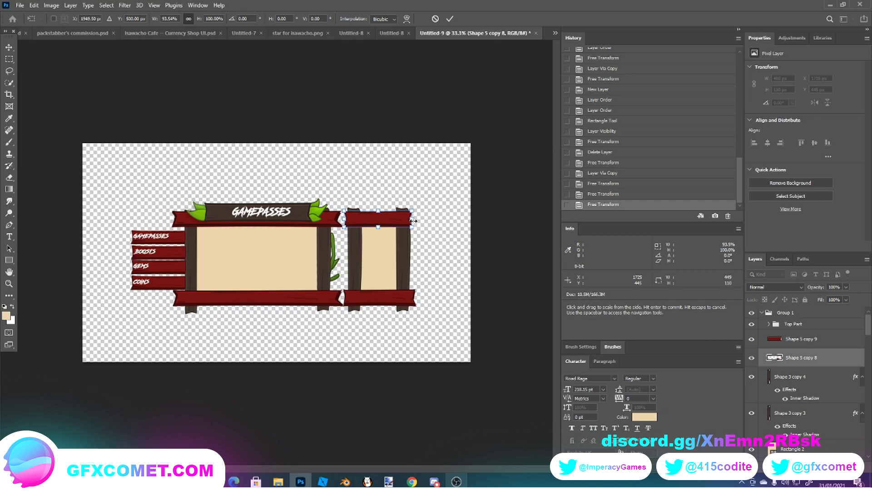
Select the whole canvas and cut the lower plank's pixels from the Shape 5 copy 9 layer
left_click(815, 341)
right_click(816, 341)
left_click(745, 151)
left_click(507, 163)
key("ctrl+a")
key("ctrl+x")
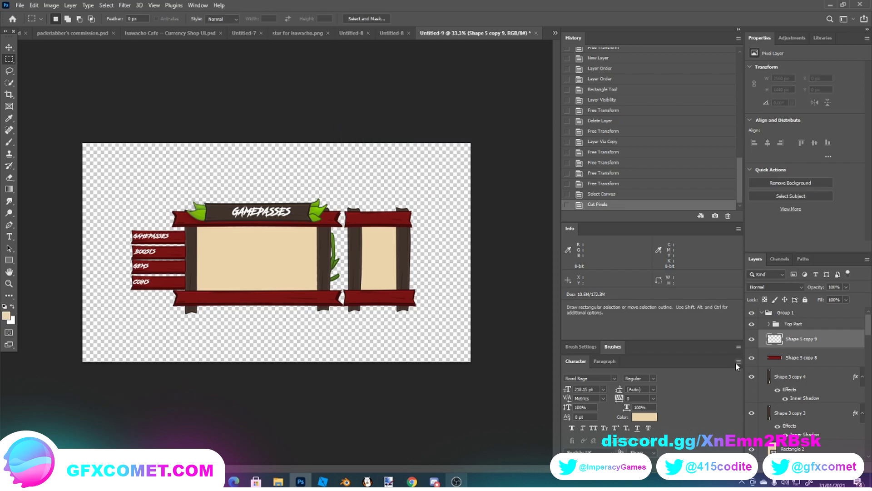
key("ctrl+a")
key("ctrl+x")
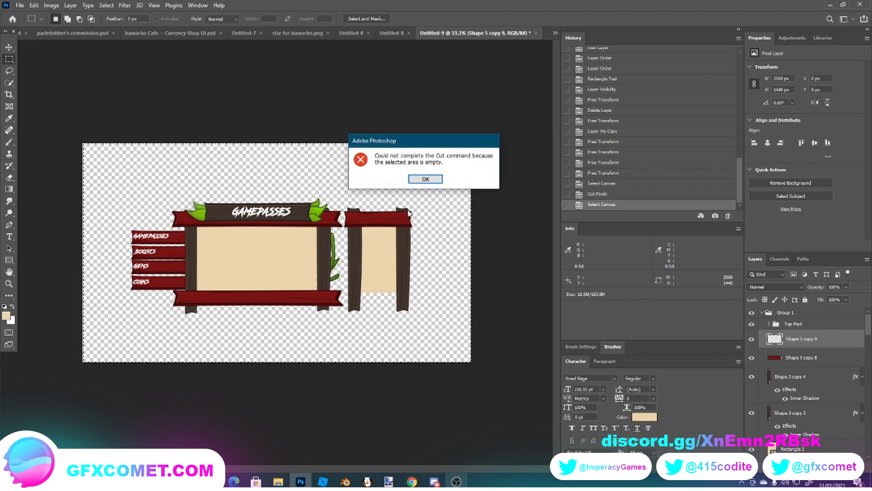
left_click(414, 180)
Copy the upper plank, Shape 5 copy 8, to a new layer and delete the emptied Shape 5 copy 9 layer
left_click(798, 357)
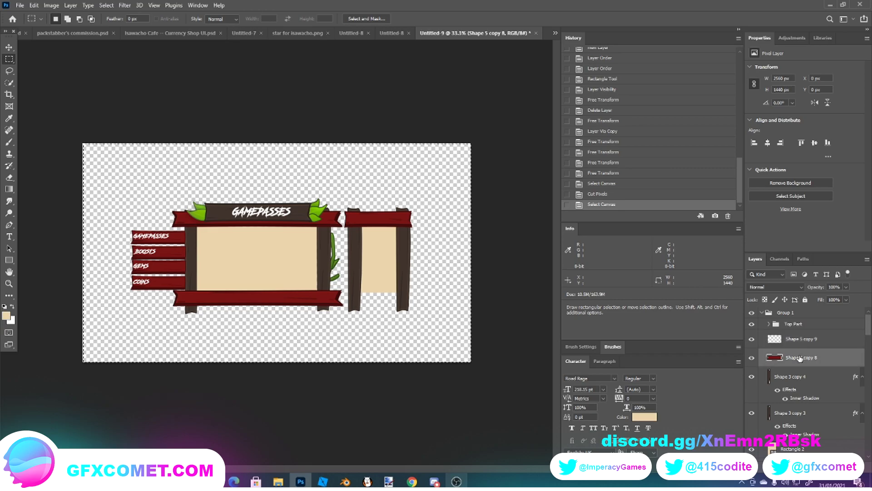
key("ctrl+j")
right_click(800, 339)
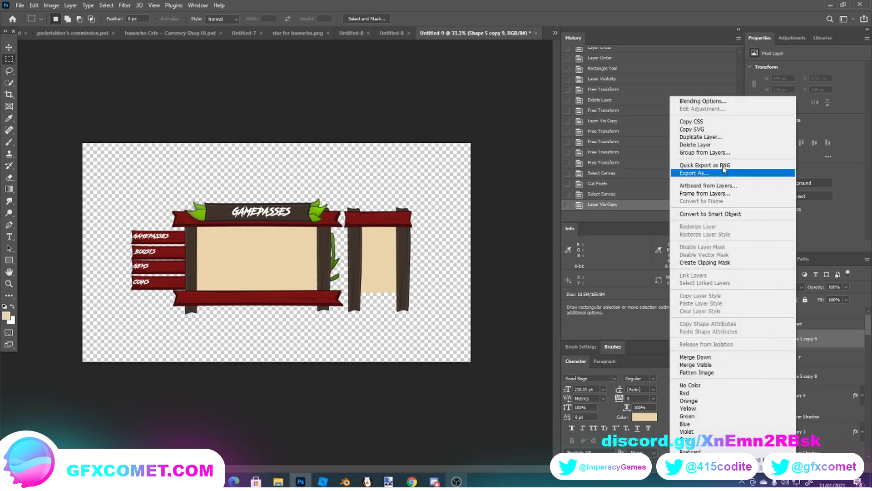
left_click(715, 146)
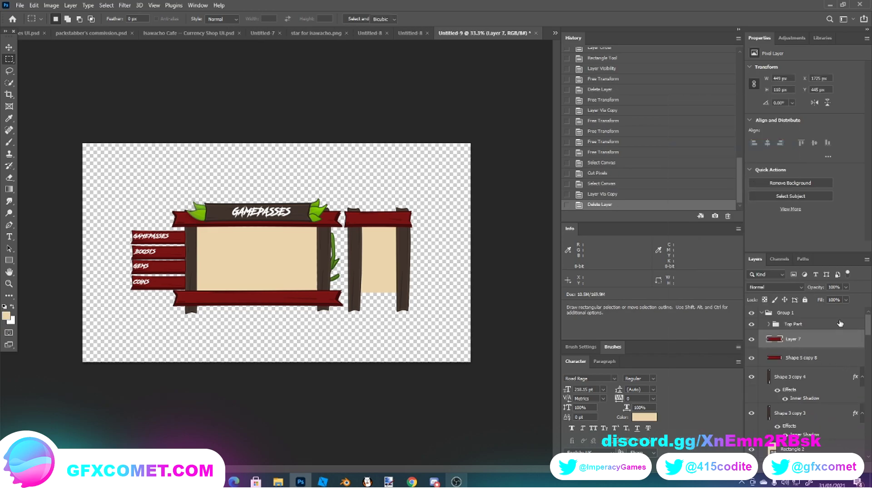
Move the new plank copy straight down across the base of the narrow panel's pillars, at about Y 1019 px
key("ctrl+t")
key("Down")
key("Down")
key("Down")
key("Down")
key("Down")
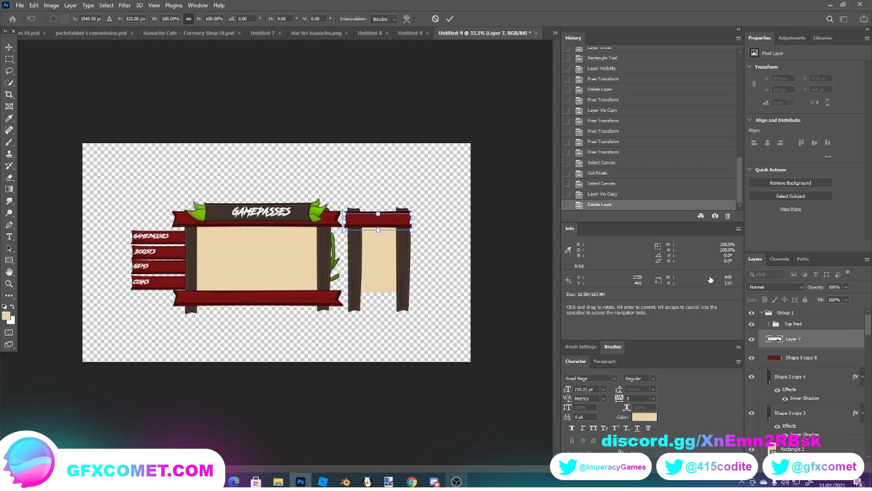
left_click_drag(391, 221, 391, 296)
left_click_drag(384, 302, 384, 302)
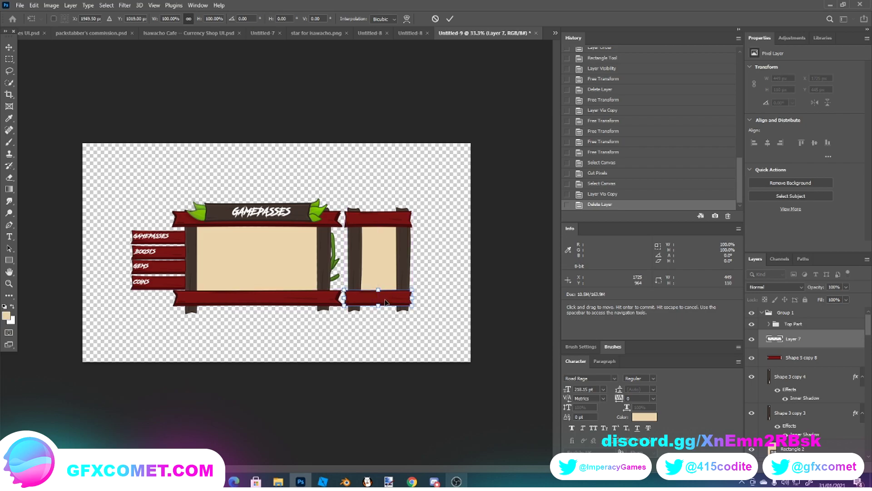
left_click(9, 60)
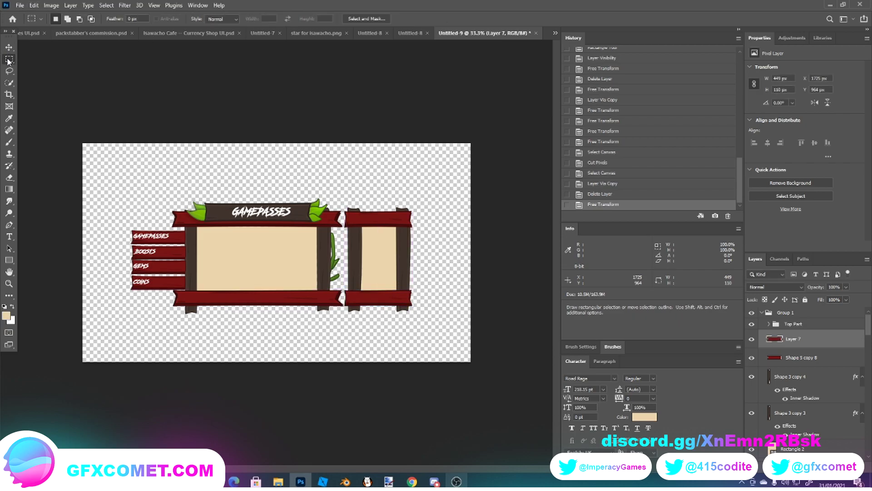
Show the teal reference background layer behind the rebuilt shop panels
scroll(795, 381, "down", 5)
scroll(795, 380, "down", 6)
scroll(770, 431, "down", 4)
left_click(752, 451)
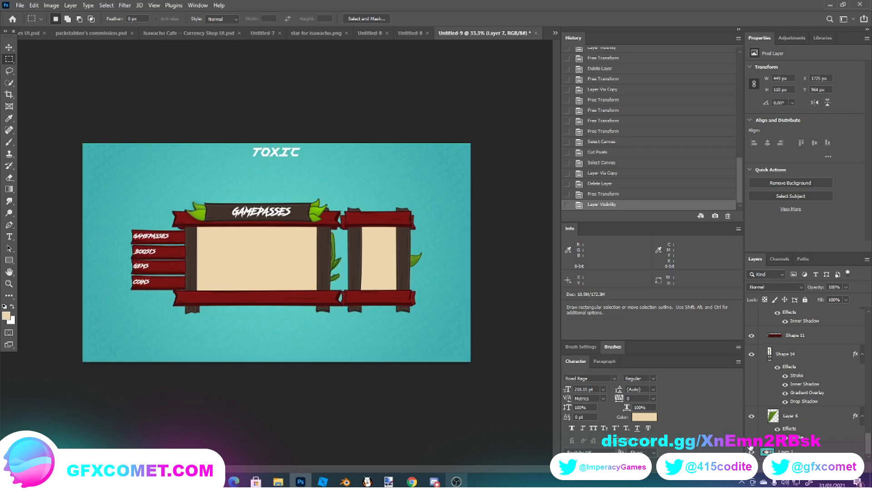
Duplicate the Layer 6 leaf and move the copy directly beneath the Shape 3 copy 4 pillar layer in the stack
scroll(763, 435, "up", 1)
scroll(782, 396, "up", 5)
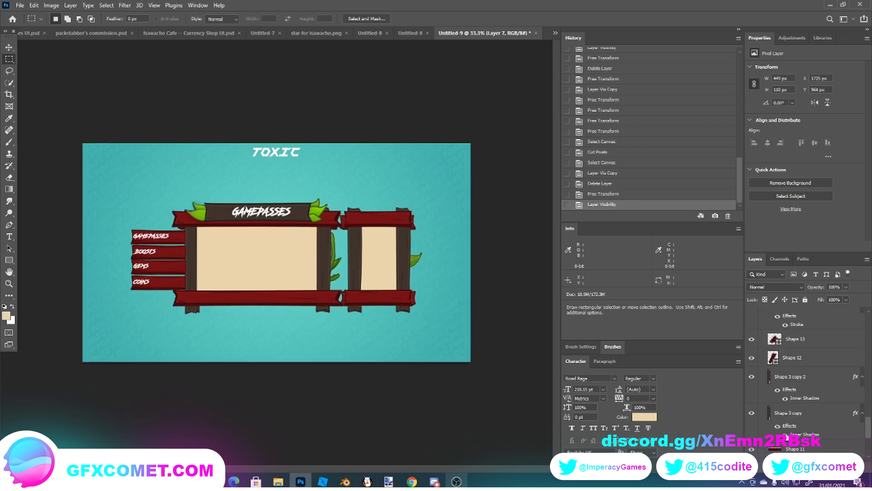
scroll(782, 395, "up", 5)
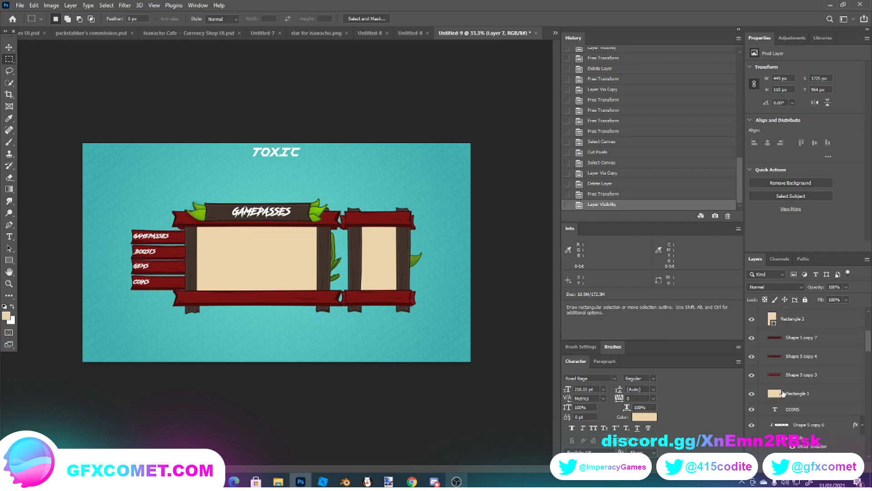
left_click_drag(868, 340, 868, 462)
scroll(810, 412, "up", 2)
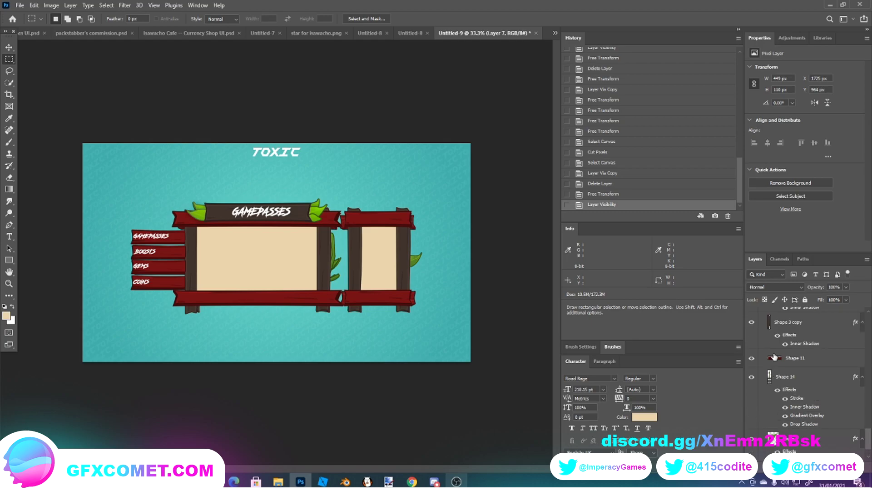
left_click(785, 443)
key("ctrl+j")
left_click(785, 420)
left_click(785, 420)
left_click_drag(801, 435, 798, 412)
Enlarge the leaf copy to about 131 by 186 px and place it behind the narrow panel's right pillar, at about X 2182 px
key("ctrl+t")
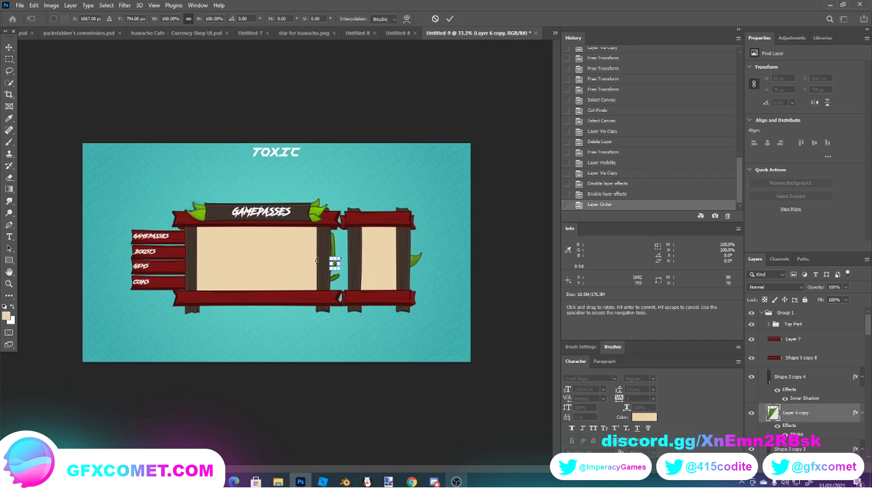
key("ctrl+plus")
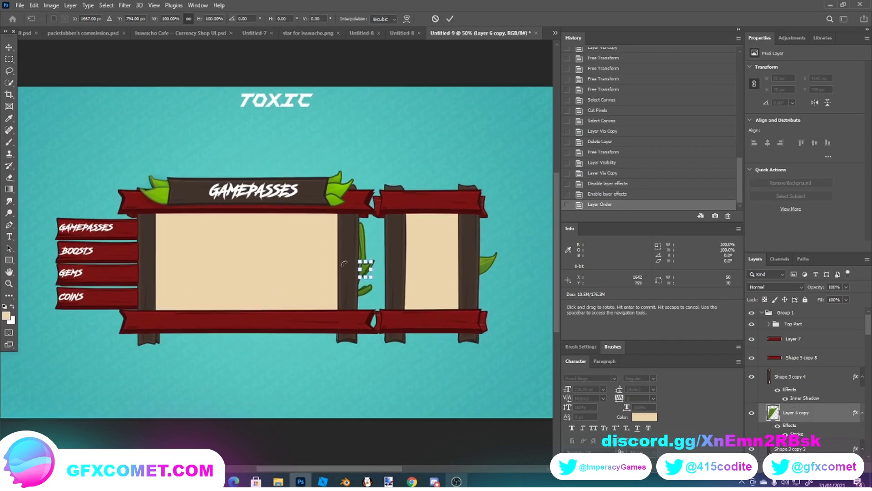
key("ctrl+plus")
left_click_drag(399, 275, 544, 275)
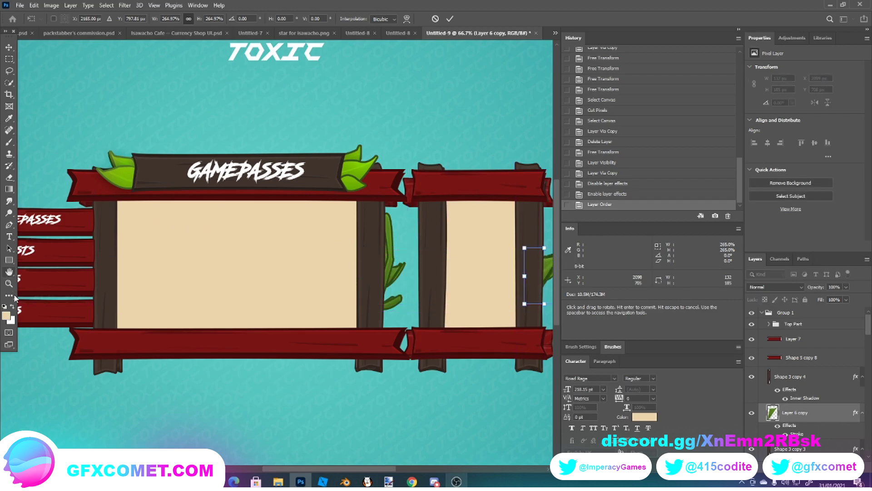
left_click(10, 272)
left_click_drag(386, 263, 176, 251)
key("ctrl+t")
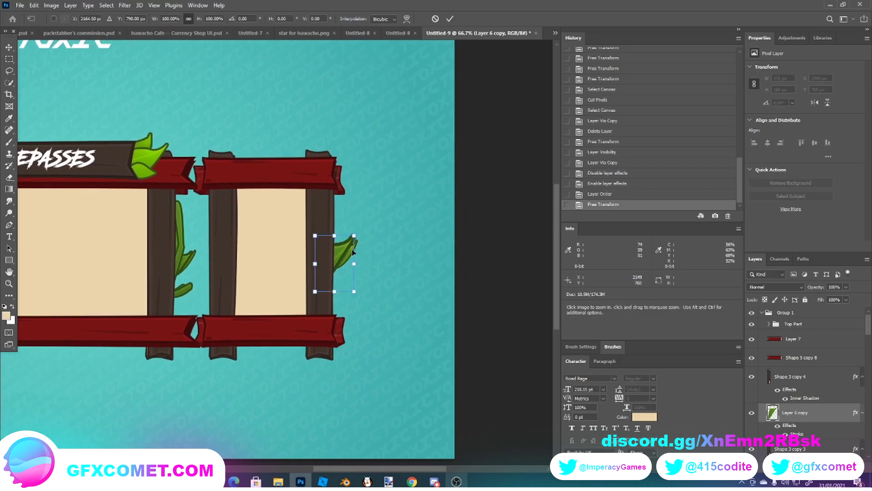
left_click_drag(346, 249, 351, 248)
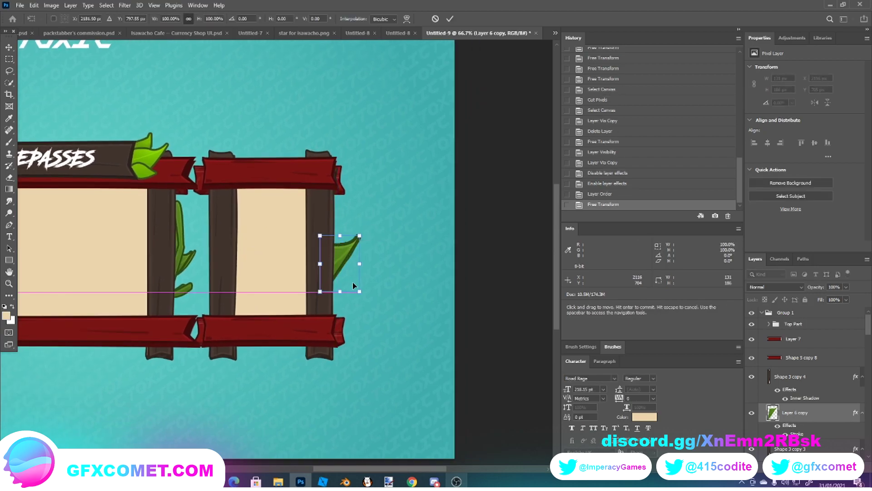
left_click(8, 58)
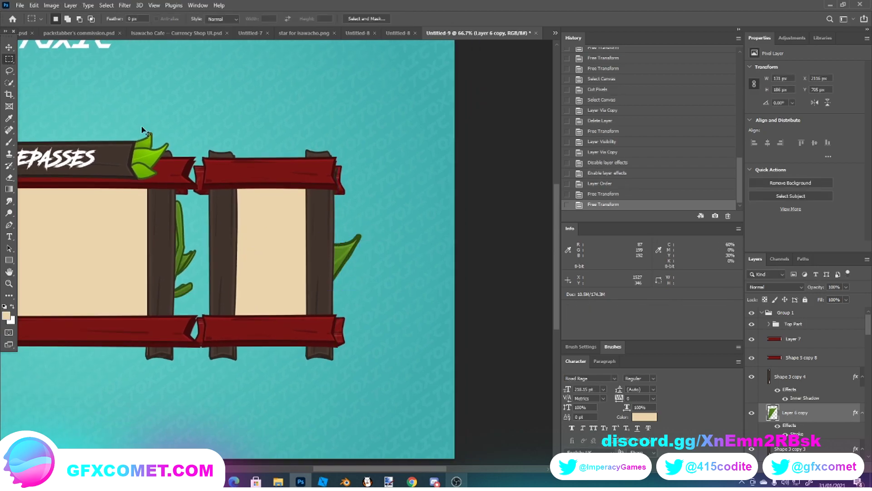
Hide the teal reference background to check the rebuilt panels on transparency, and show it again
key("ctrl+minus")
key("ctrl+minus")
scroll(818, 342, "down", 10)
scroll(863, 440, "down", 5)
left_click(752, 452)
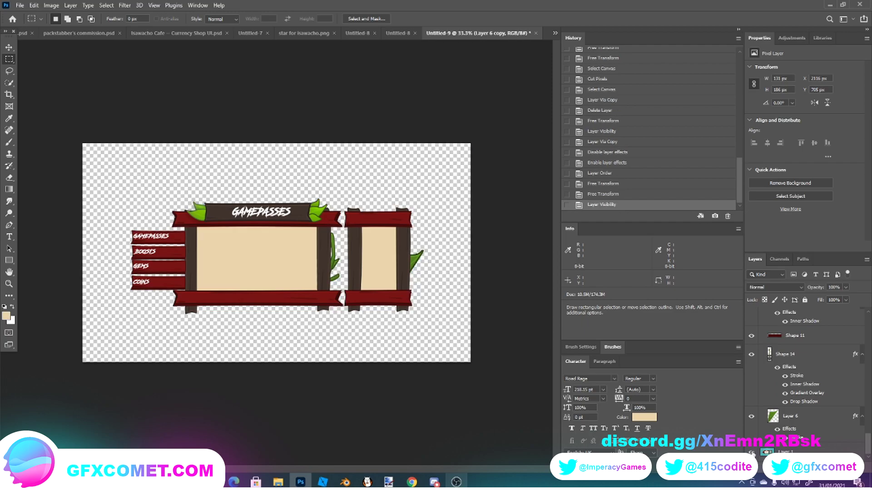
left_click(752, 452)
Lower the opacity of the narrow panel's beige fill, Rectangle 2, to about 42% so the reference shows through
left_click_drag(868, 441, 868, 331)
scroll(783, 425, "up", 3)
scroll(786, 430, "down", 4)
left_click(788, 404)
left_click(846, 286)
left_click_drag(847, 297, 826, 299)
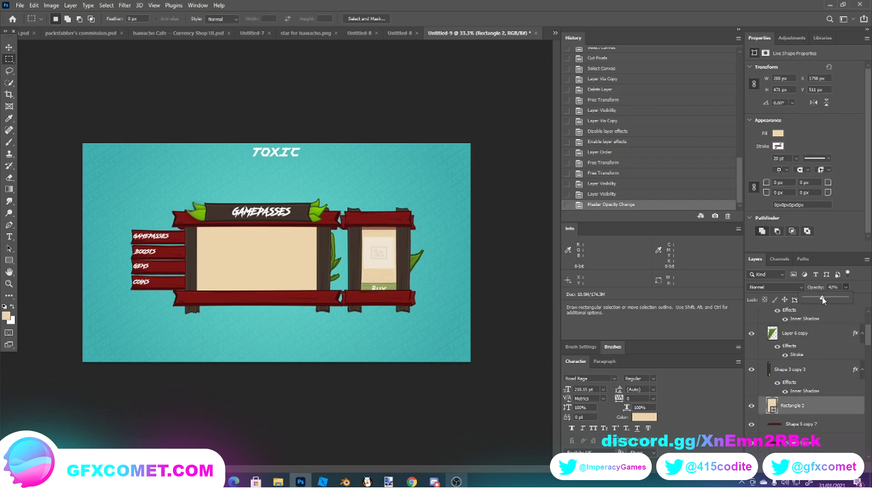
Add a new layer above Layer 7 in Group 1 and set the foreground colour to white, ffffff
scroll(817, 336, "up", 3)
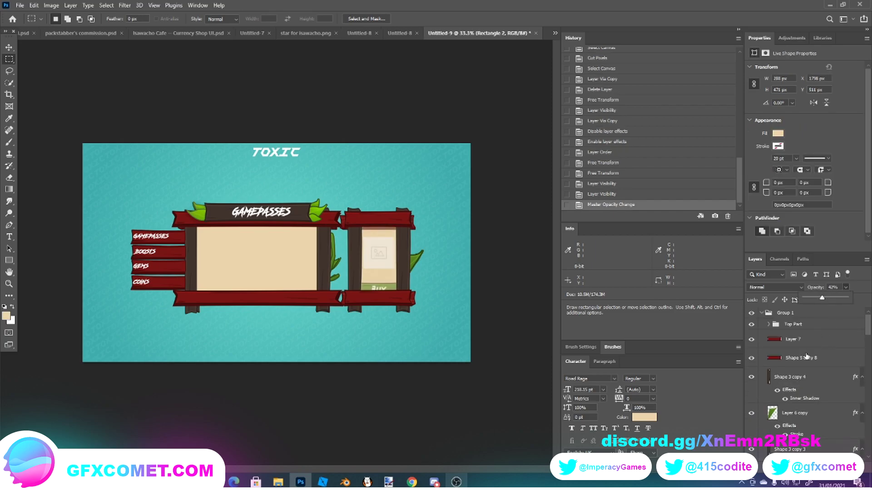
scroll(808, 350, "down", 3)
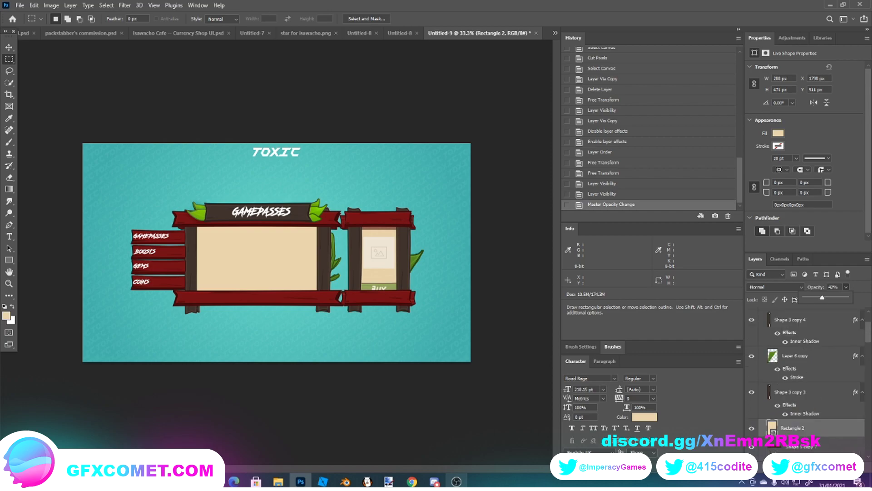
scroll(835, 417, "up", 3)
left_click(811, 340)
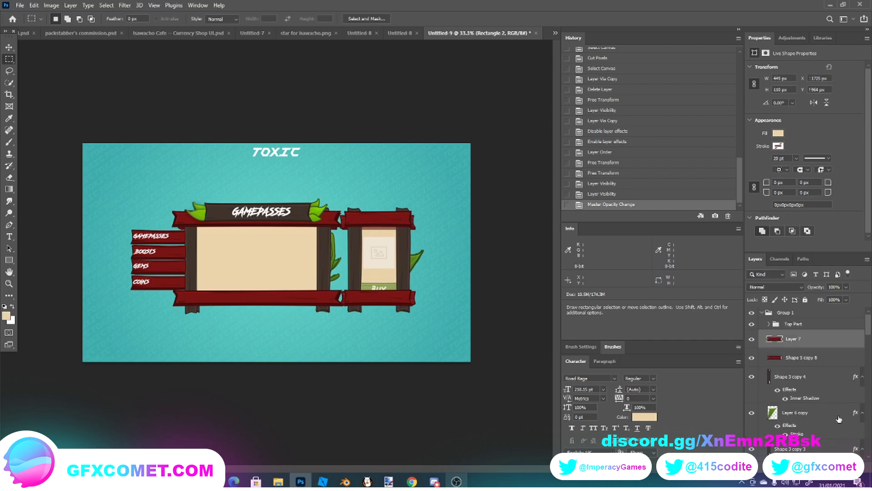
key("ctrl+shift+alt+n")
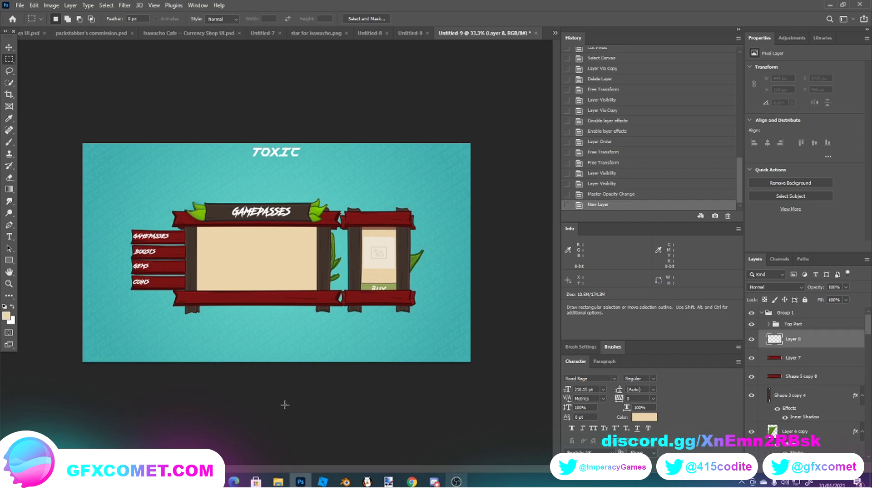
left_click(7, 316)
type("ffffff")
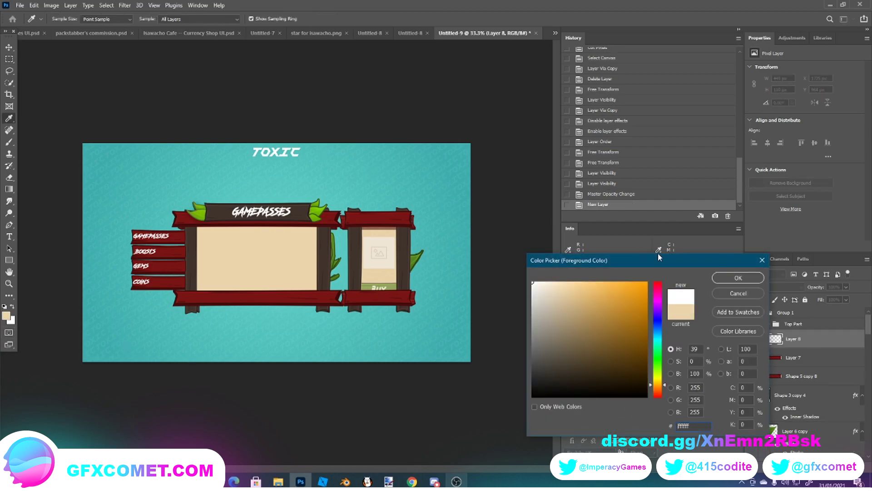
left_click(737, 278)
Draw a white rectangle about 210 by 203 px over the narrow panel's image placeholder, at about X 1850, Y 617 px
key("ctrl+plus")
key("ctrl+plus")
key("m")
left_click(10, 274)
left_click_drag(237, 287, 78, 271)
left_click(10, 262)
left_click(9, 261)
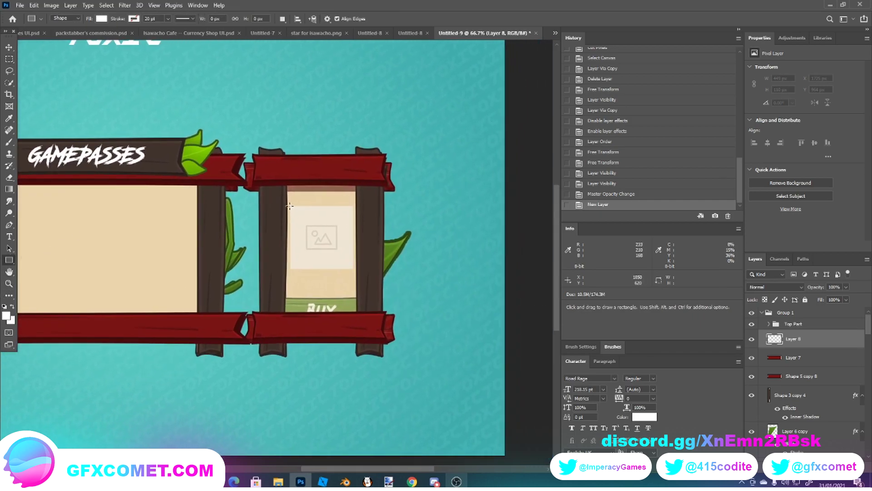
left_click_drag(290, 206, 352, 268)
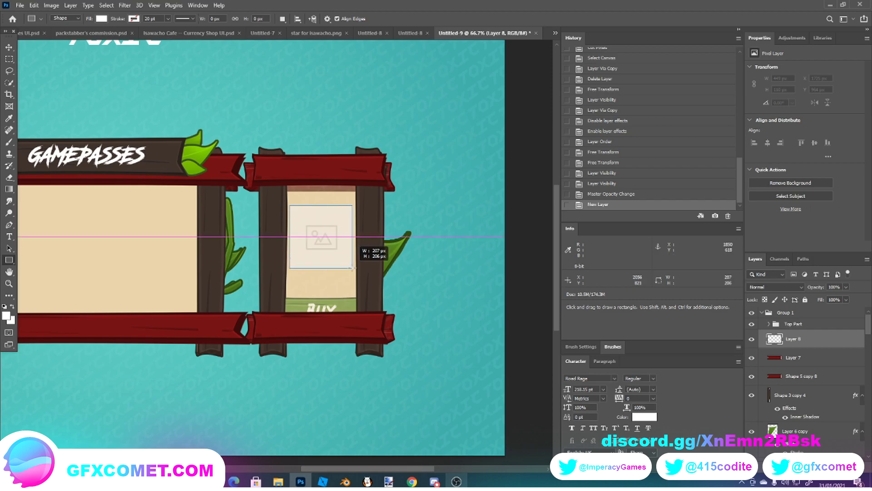
left_click_drag(353, 268, 354, 267)
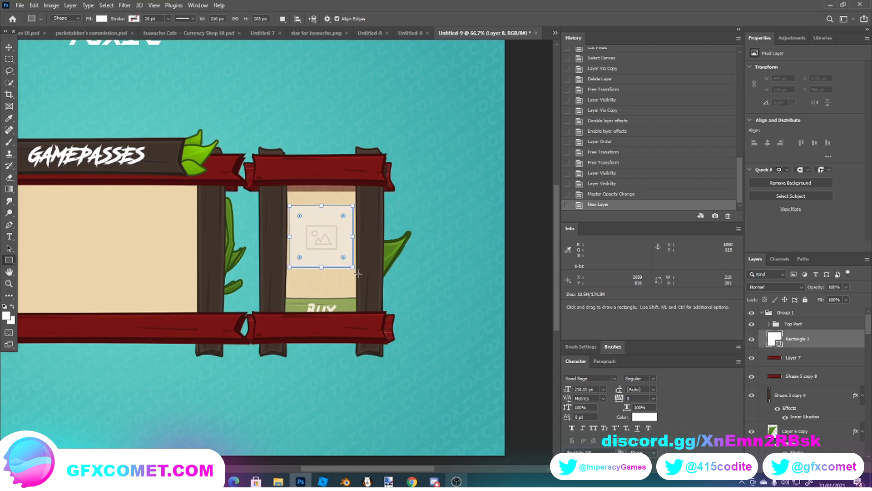
left_click(9, 59)
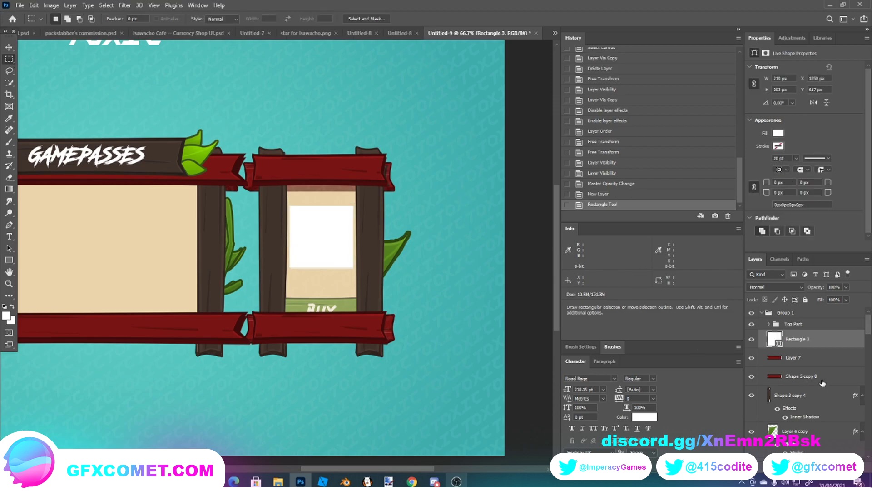
Duplicate the Layer 7 plank above Rectangle 3 and shrink the copy to about 337 by 82 px, just above the narrow panel's bottom plank
left_click(816, 359)
key("ctrl+j")
left_click_drag(808, 358, 813, 335)
key("ctrl+t")
left_click_drag(334, 331, 336, 304)
left_click_drag(390, 316, 350, 301)
key("m")
Recolour the small red plank copy to green by shifting its hue with a Hue/Saturation adjustment
left_click(52, 6)
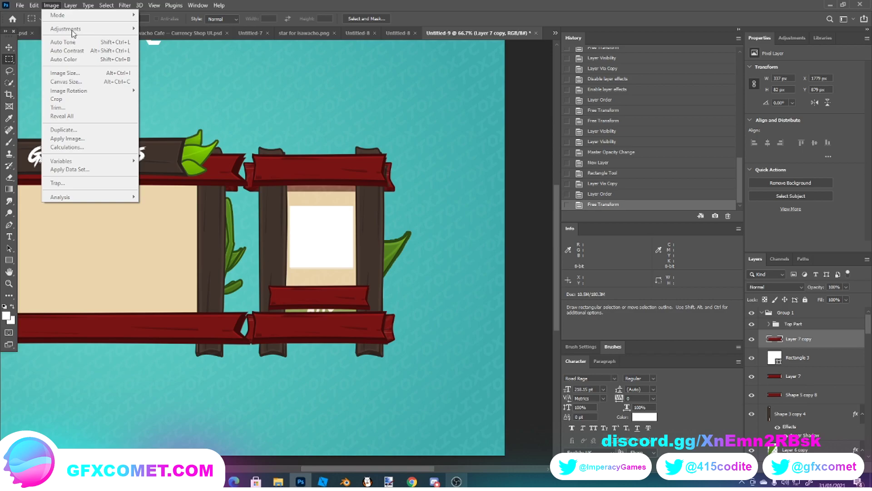
right_click(813, 341)
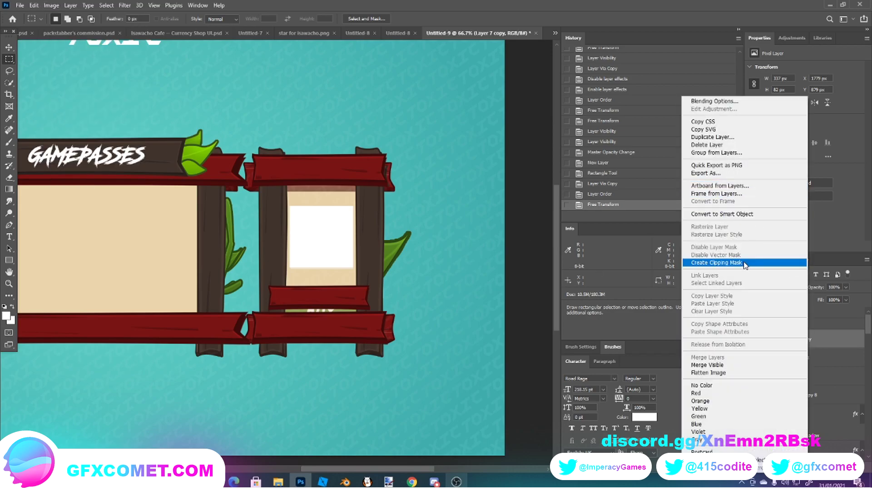
left_click(852, 337)
right_click(851, 336)
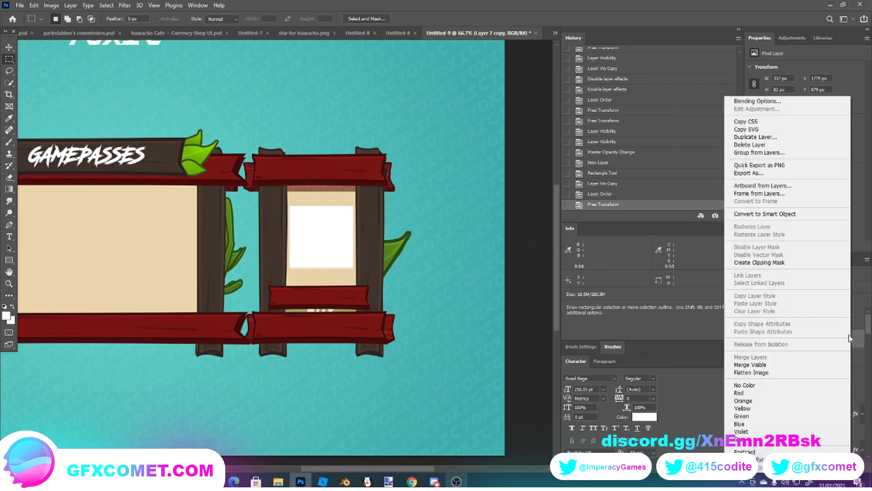
left_click(57, 8)
left_click(52, 6)
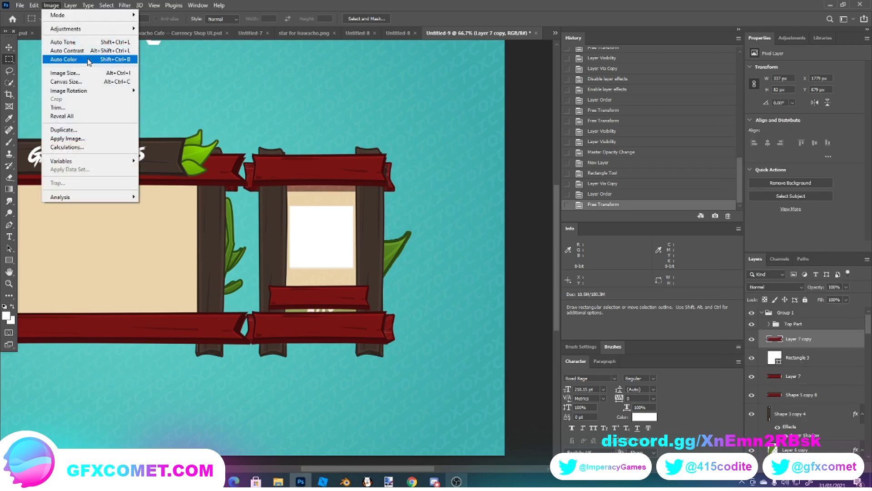
mouse_move(82, 28)
left_click(180, 78)
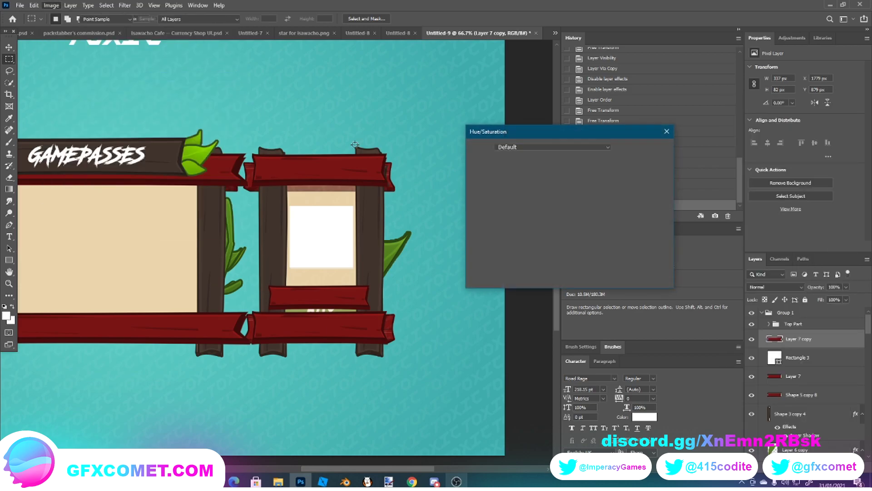
left_click_drag(546, 195, 589, 194)
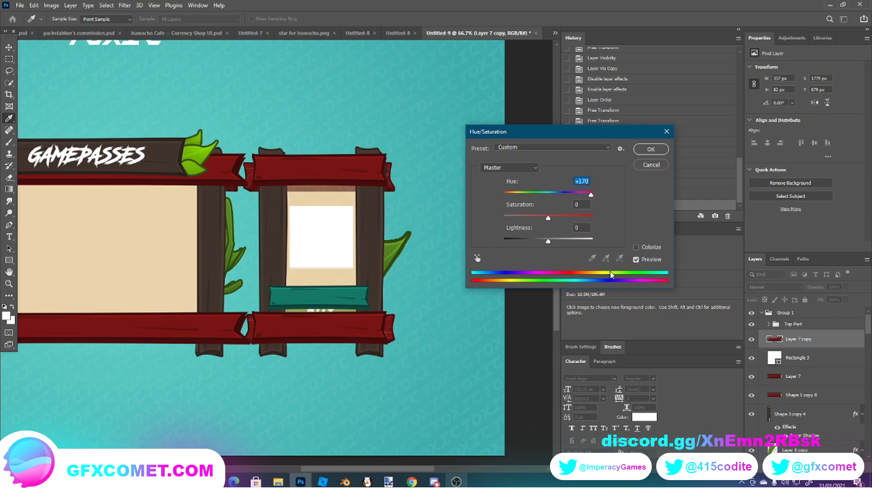
left_click_drag(573, 194, 576, 195)
left_click(651, 149)
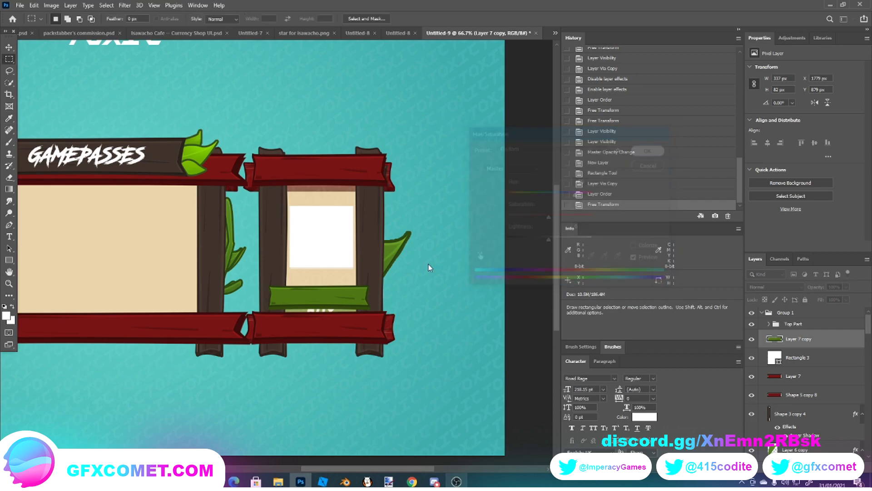
Enlarge the green plank to about 355 by 100 px and place it over the narrow panel's bottom red plank, at about Y 932 px
key("ctrl+t")
left_click_drag(338, 292, 321, 324)
mouse_move(370, 312)
left_mouse_down()
mouse_move(380, 312)
mouse_move(357, 318)
left_mouse_up()
left_click(9, 59)
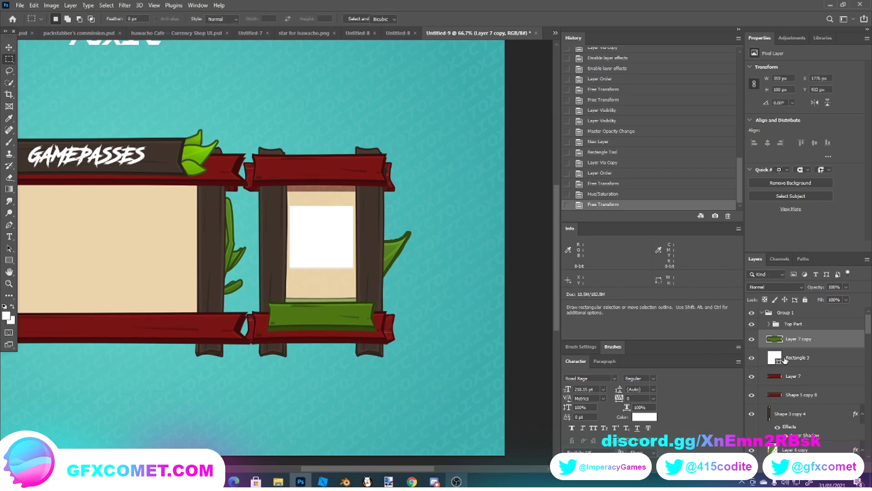
Nudge the white Rectangle 3 slightly to the right inside the narrow panel
left_click(785, 360)
key("ctrl+t")
left_click(9, 59)
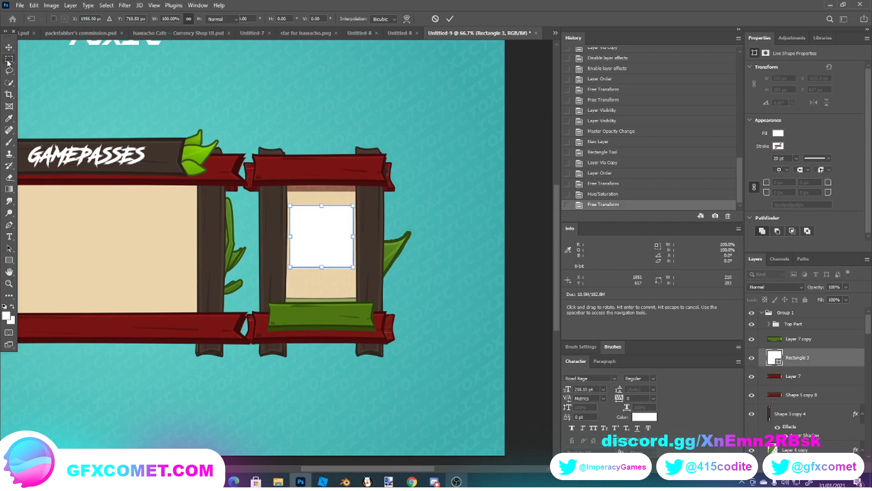
Compare the green plank and the white rectangle with the reference by hiding and showing each layer
left_click(799, 338)
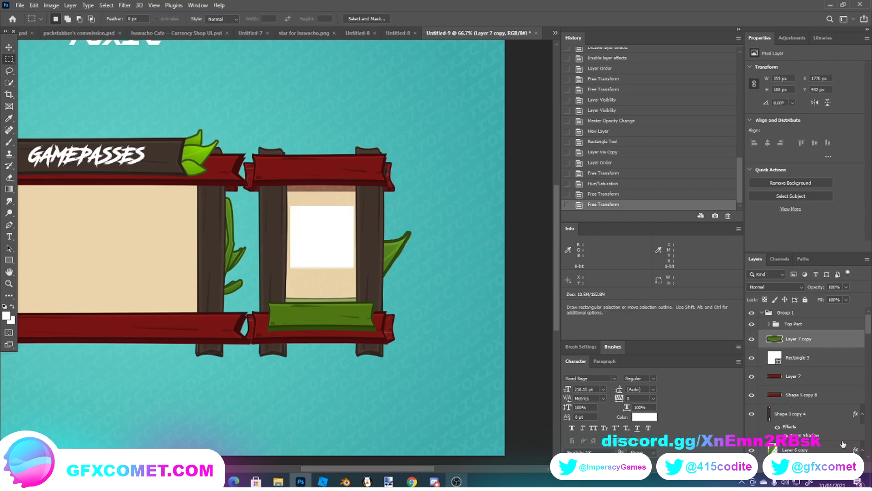
left_click(751, 339)
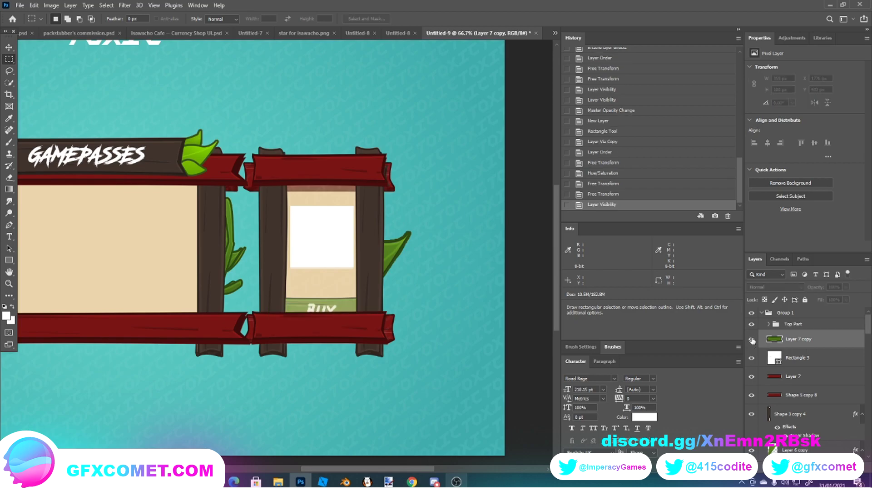
left_click(751, 339)
scroll(767, 401, "down", 5)
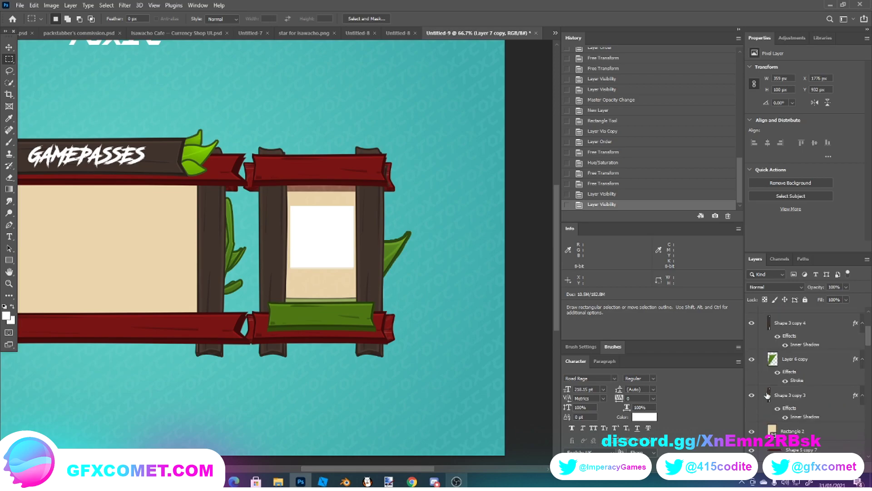
scroll(781, 399, "up", 5)
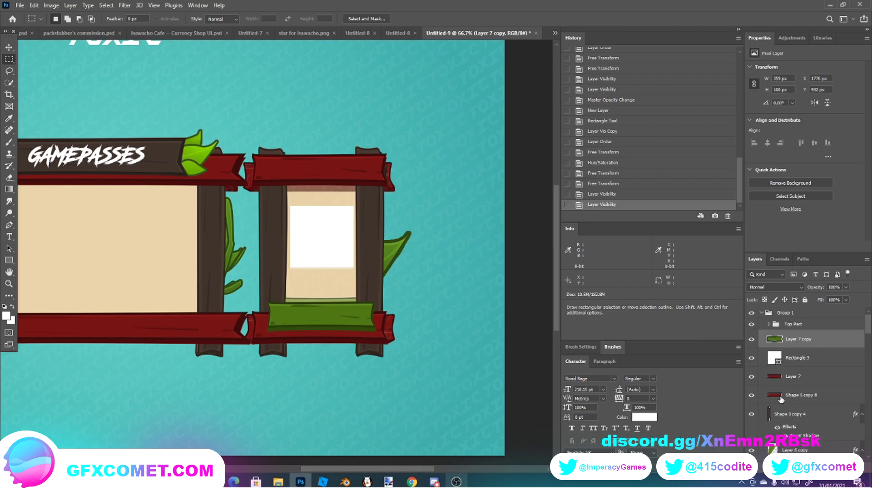
left_click(753, 358)
left_click(752, 358)
Hide the narrow panel's beige fill, Rectangle 2, to uncover the reference beneath it
scroll(756, 382, "down", 3)
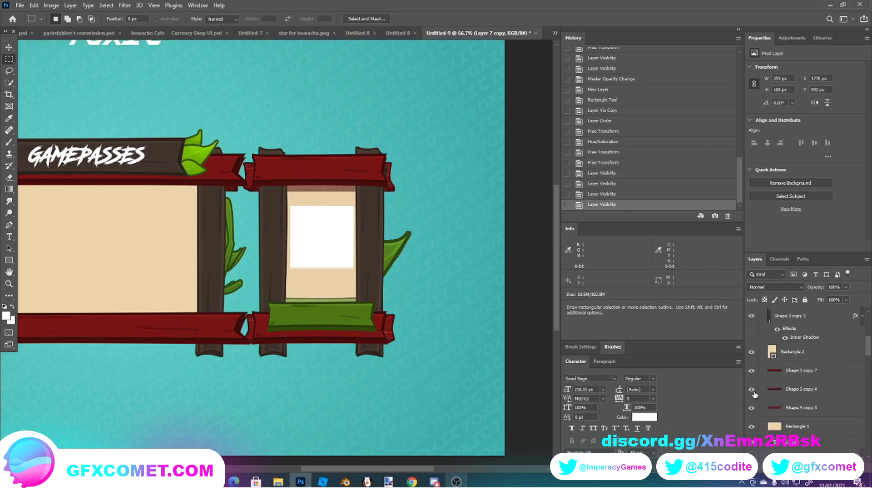
left_click(751, 350)
scroll(759, 346, "up", 3)
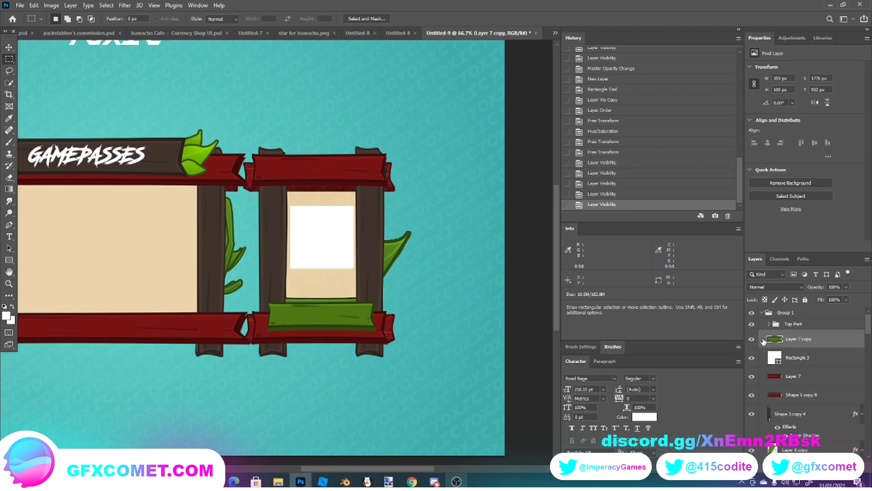
Hide the green plank to examine the reference's BUY button, and show the plank again
left_click(752, 339)
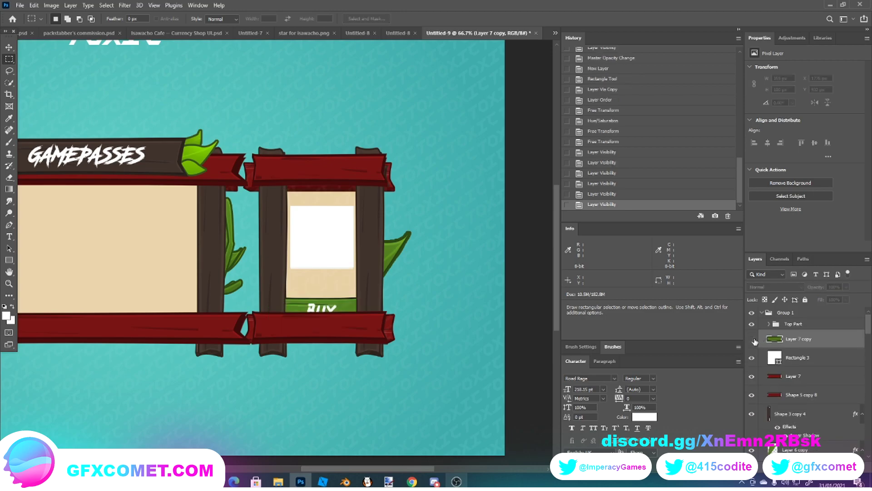
right_click(768, 424)
key("Escape")
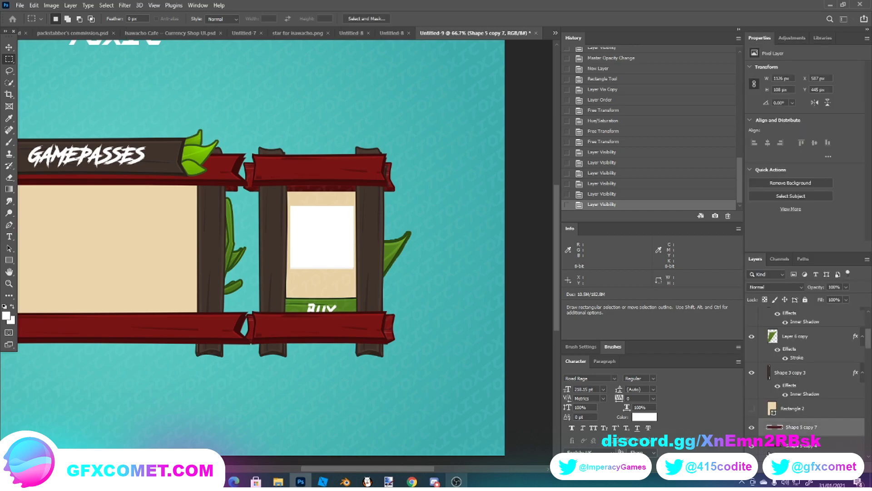
scroll(764, 397, "up", 5)
left_click(753, 339)
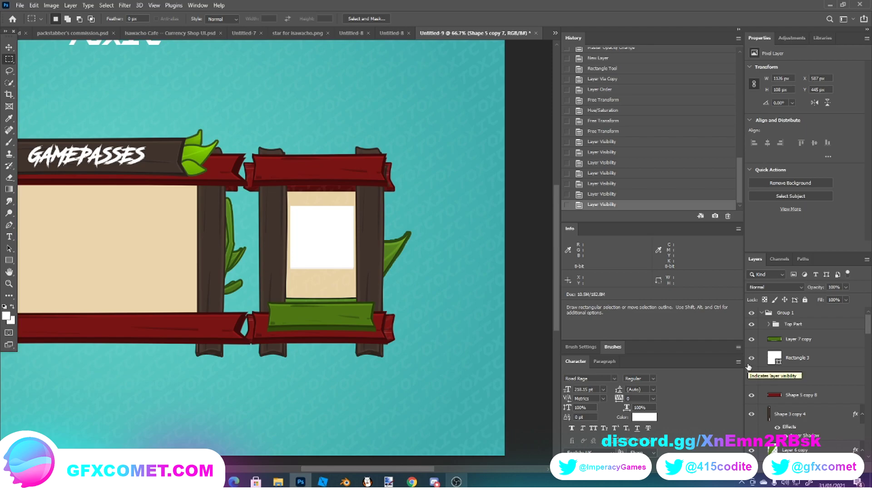
Add the white text BUY in Road Rage at 72 pt on a new layer above the green plank
left_click(804, 345)
key("ctrl+shift+alt+n")
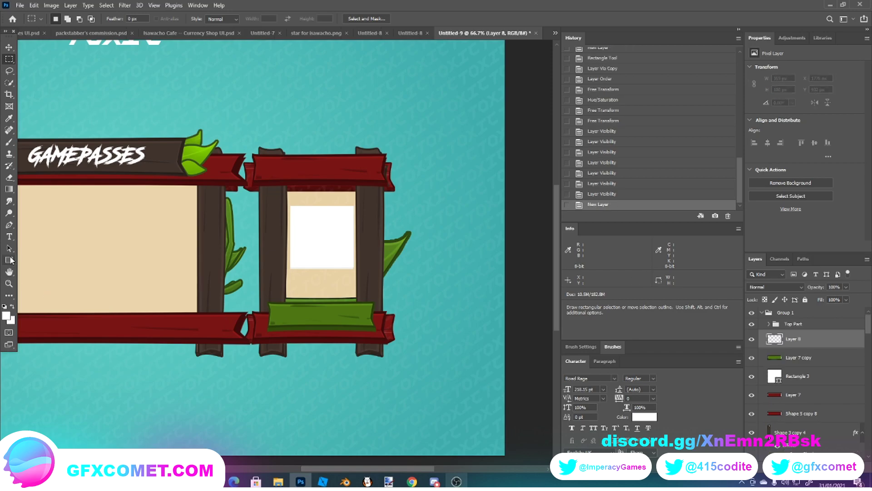
left_click(8, 238)
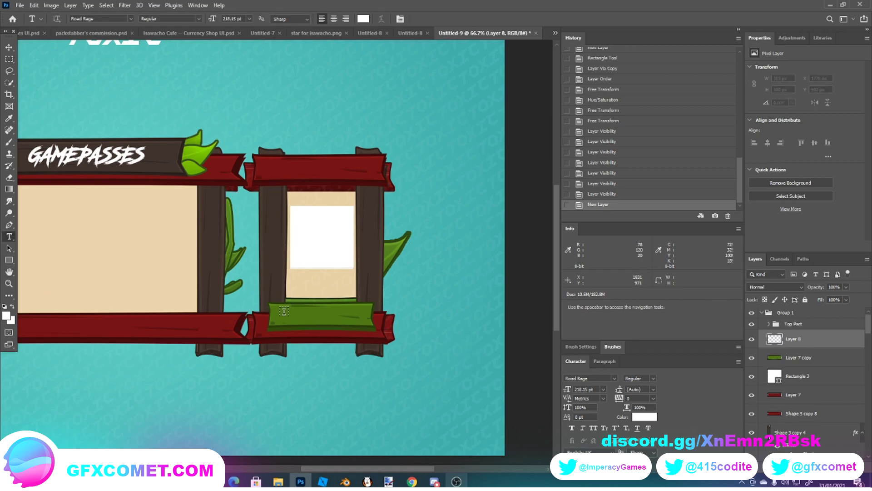
left_click(377, 319)
type("B")
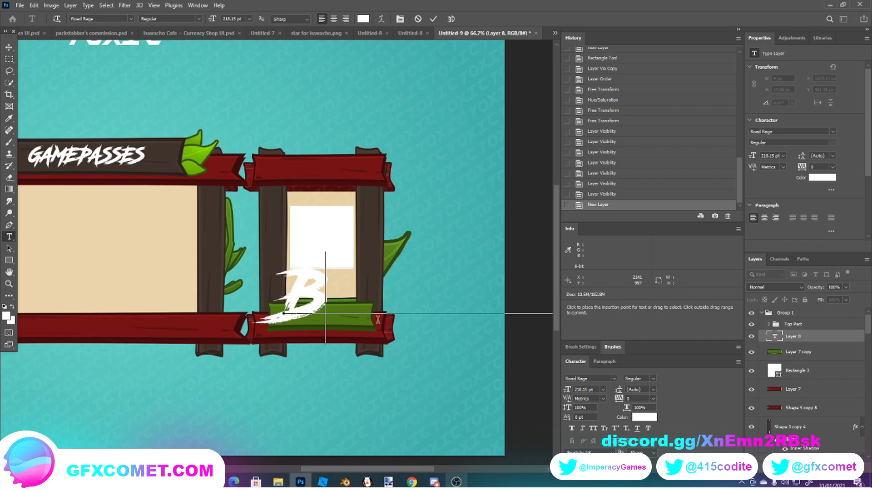
type("UY")
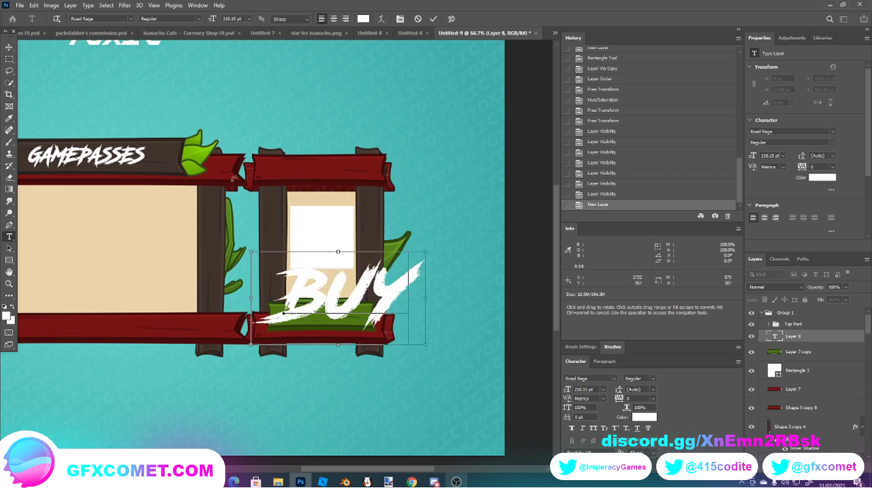
key("ctrl+a")
left_click(249, 19)
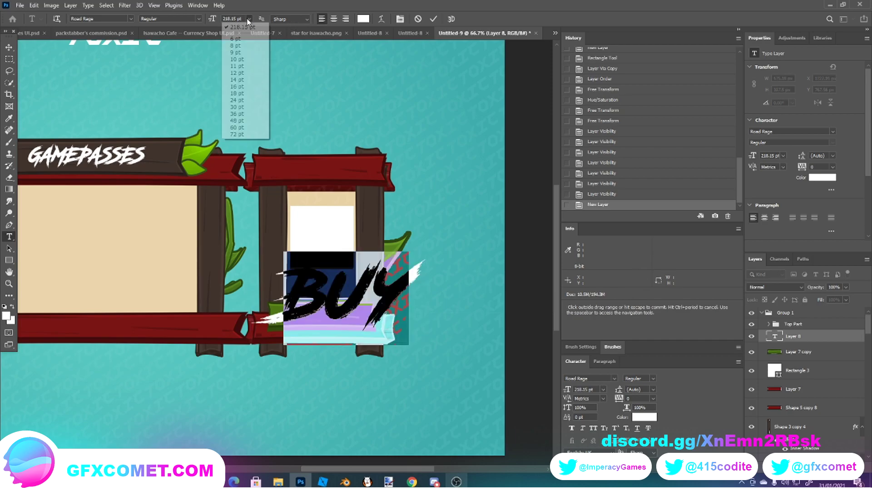
left_click(244, 133)
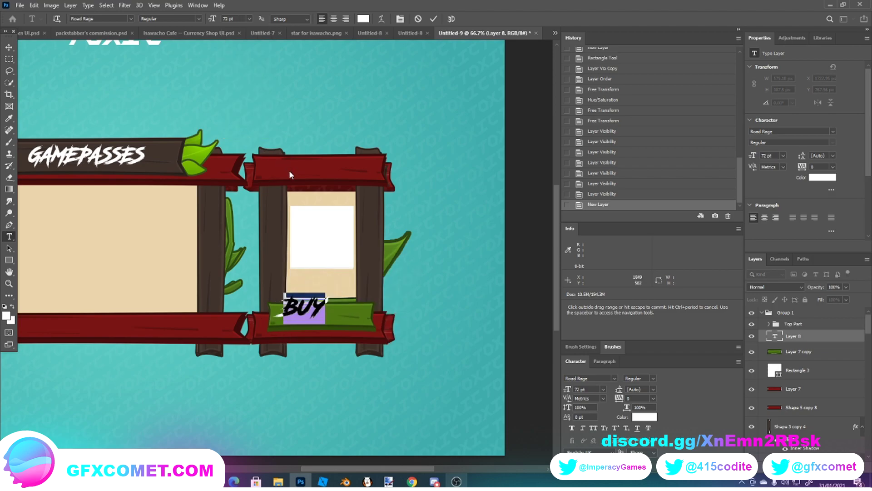
Commit the BUY text, scale it down to about 73% and place it on the green plank
left_click(327, 295)
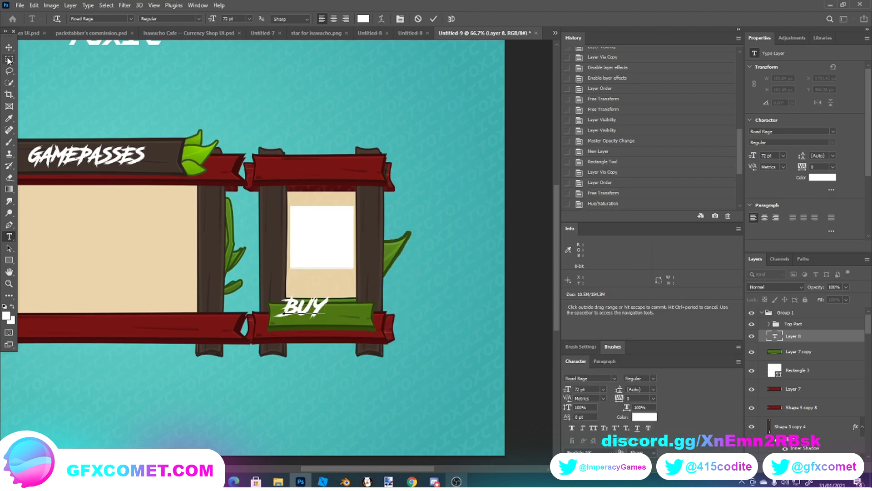
key("ctrl+t")
left_click_drag(334, 291, 328, 317)
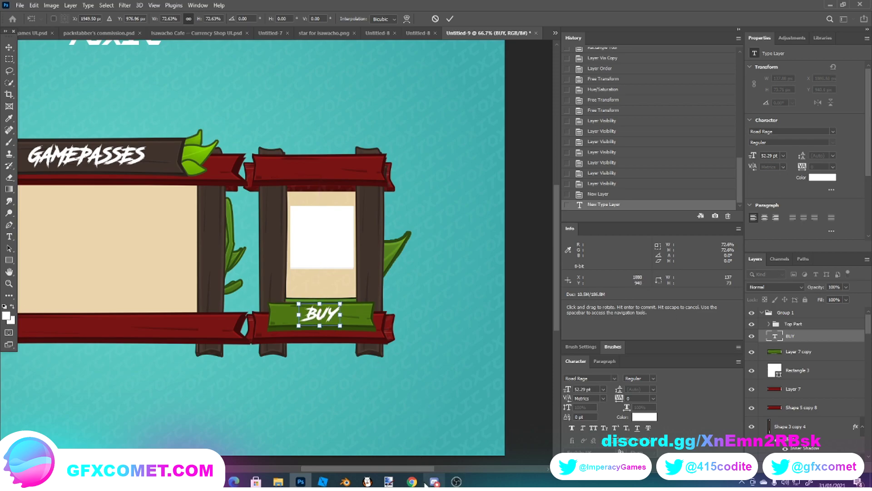
left_click(405, 482)
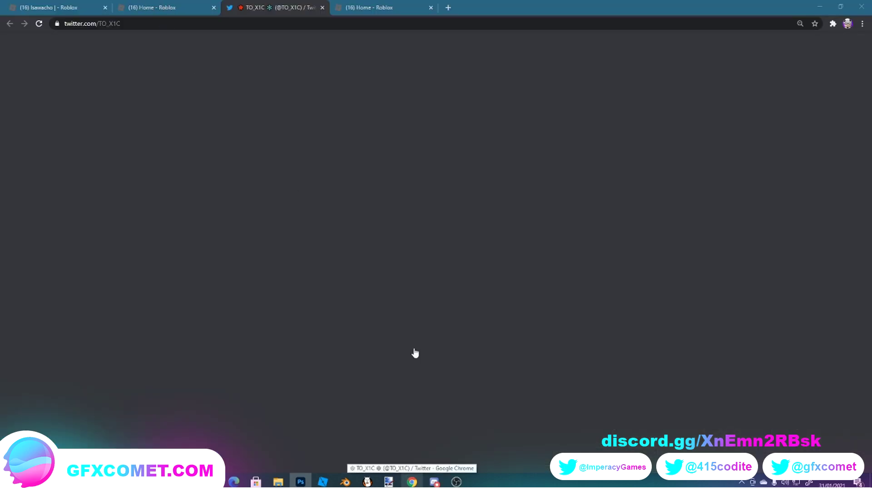
left_click(435, 482)
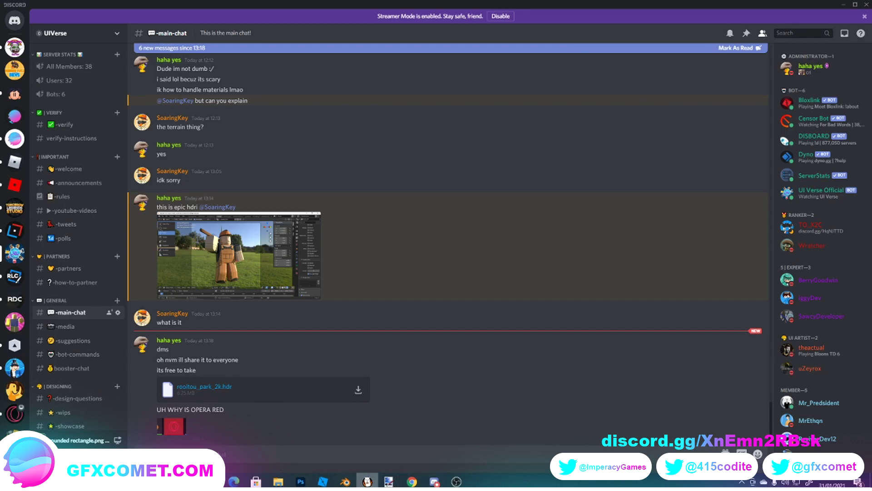
left_click(367, 481)
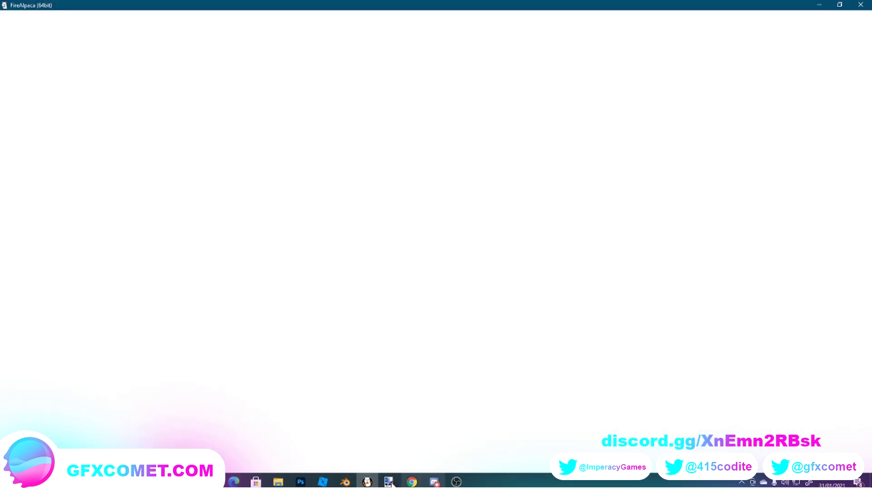
left_click(433, 482)
left_click(301, 483)
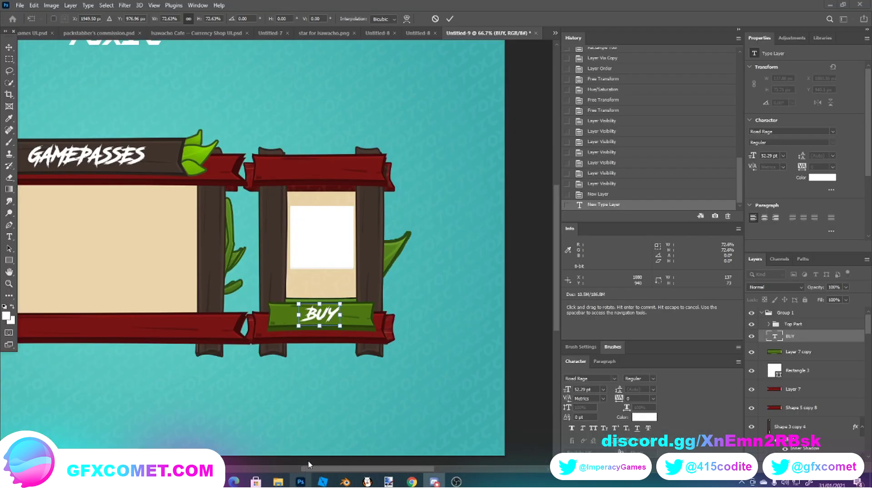
Apply the BUY text's scaling and shift the text slightly sideways to centre it on the green plank
left_click(8, 59)
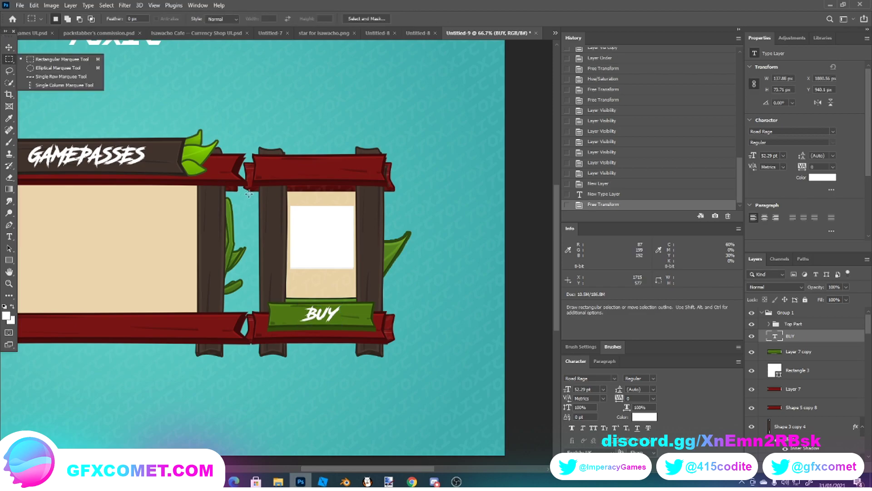
key("ctrl+plus")
key("ctrl+plus")
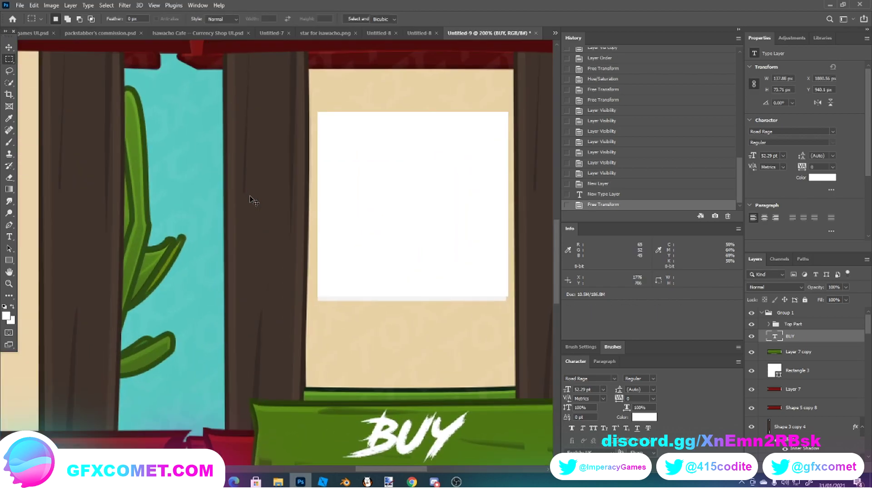
key("ctrl+t")
scroll(318, 214, "down", 5)
left_click_drag(439, 319, 467, 321)
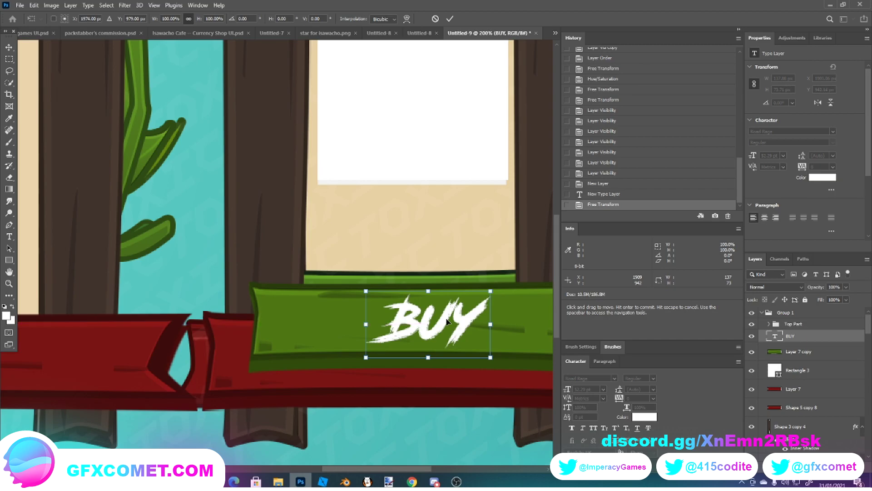
key("ctrl+minus")
key("ctrl+minus")
key("ctrl+minus")
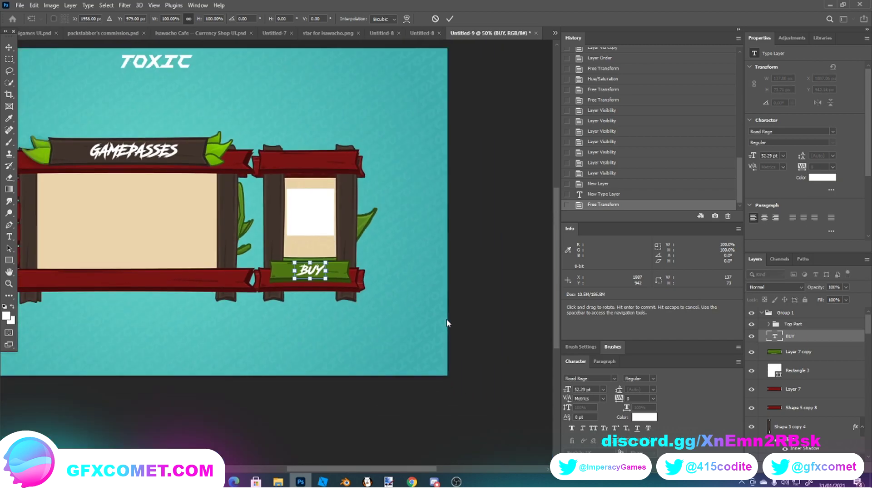
left_click(10, 59)
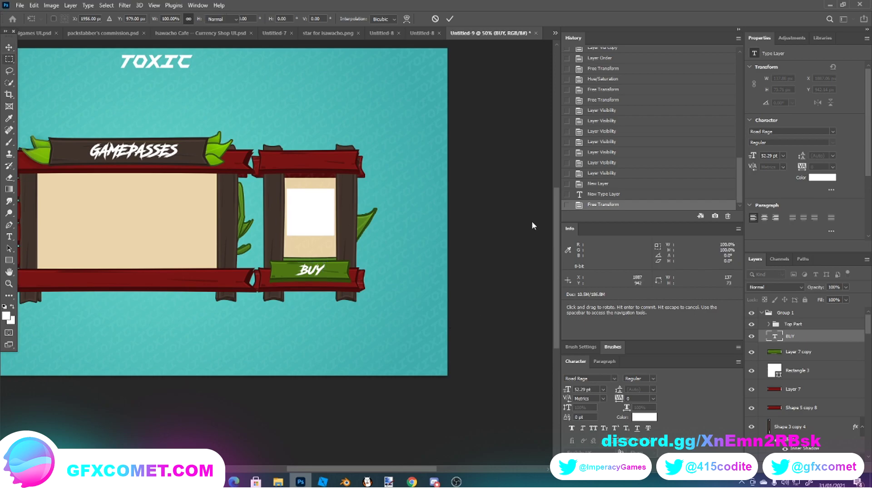
Move the reference image, Layer 1, from the bottom of the stack to just above the BUY text for comparison
scroll(779, 409, "down", 5)
scroll(780, 424, "down", 8)
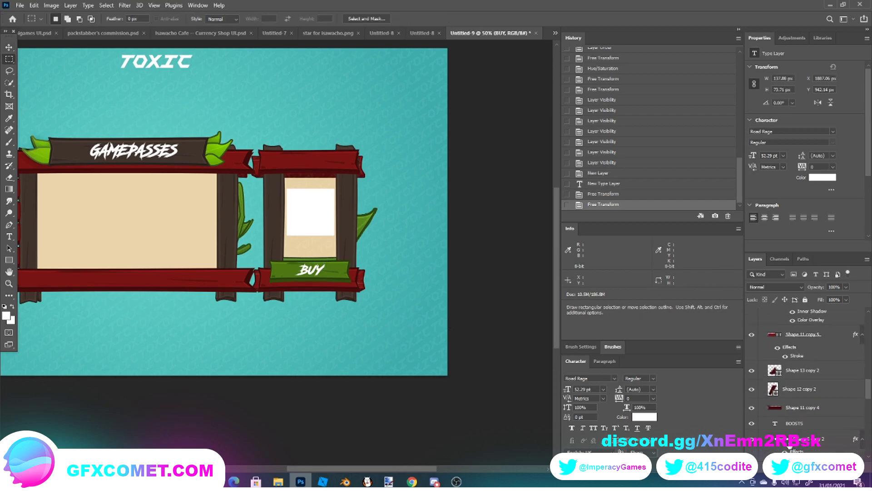
left_click_drag(782, 451, 805, 299)
left_click_drag(809, 362, 802, 437)
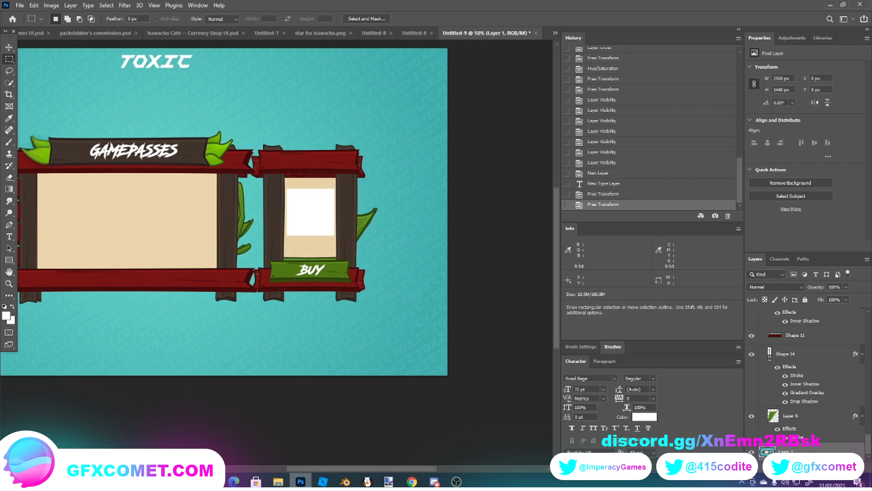
left_click_drag(826, 298, 826, 300)
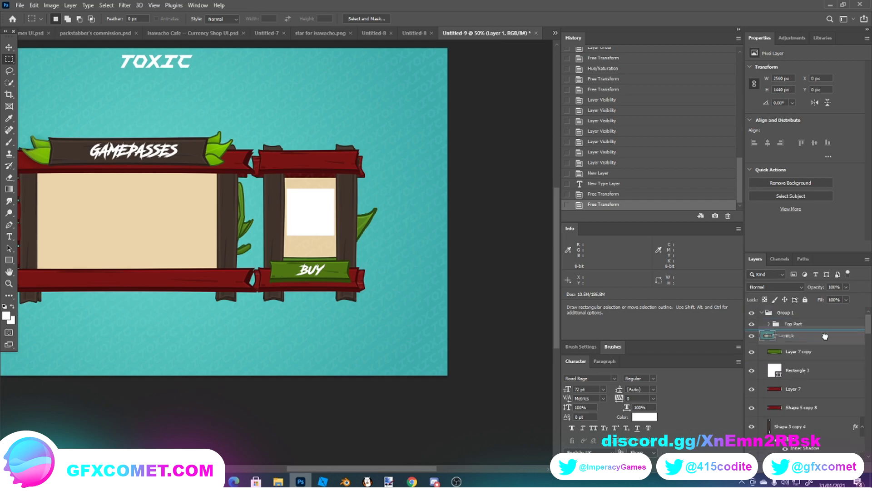
left_click_drag(822, 357, 820, 362)
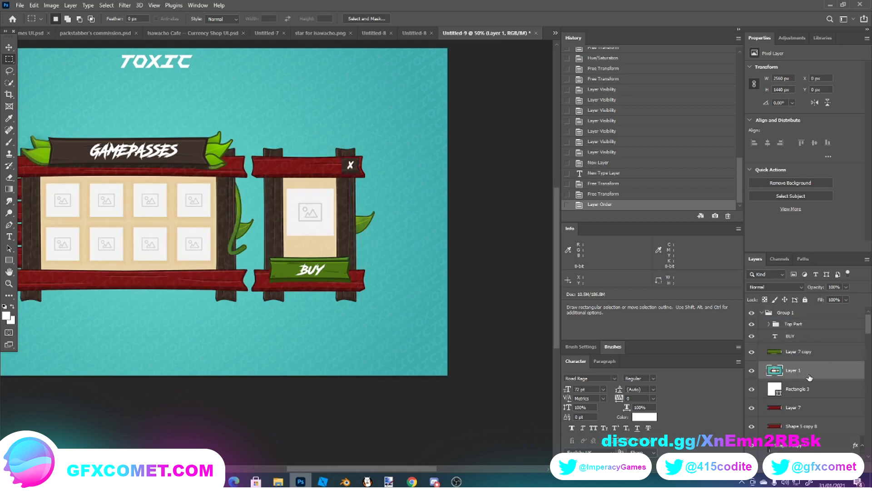
left_click_drag(808, 369, 820, 331)
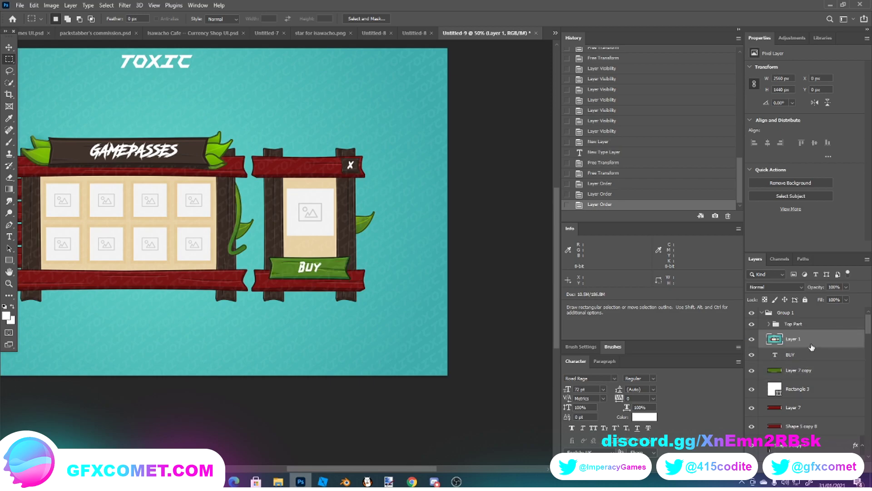
Return the reference image, Layer 1, to its place at the bottom of the layer stack
scroll(813, 337, "down", 1)
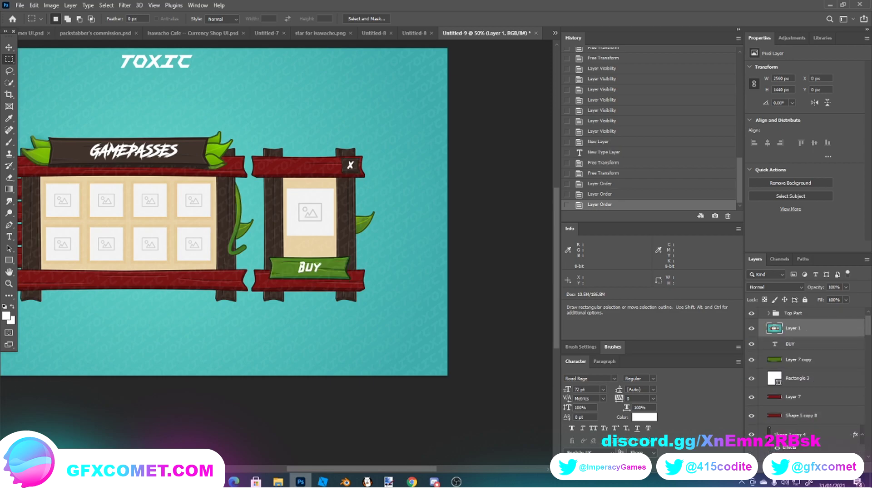
scroll(806, 377, "down", 3)
scroll(807, 364, "down", 3)
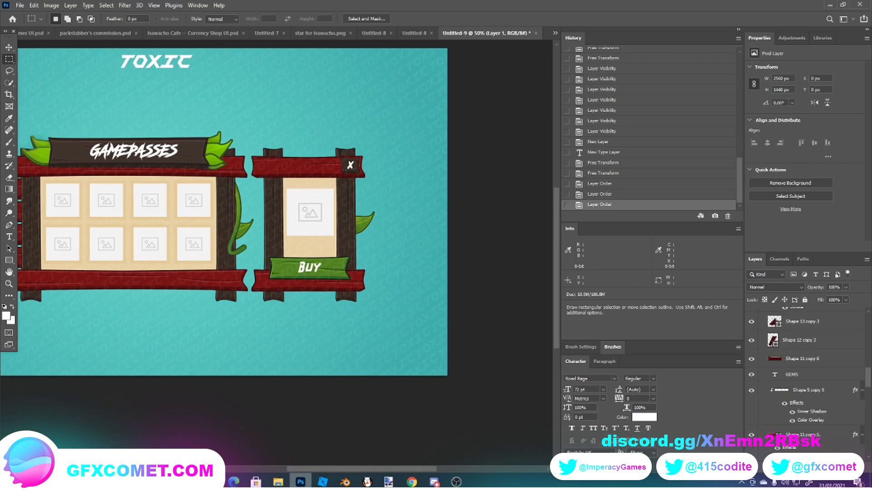
scroll(806, 363, "down", 4)
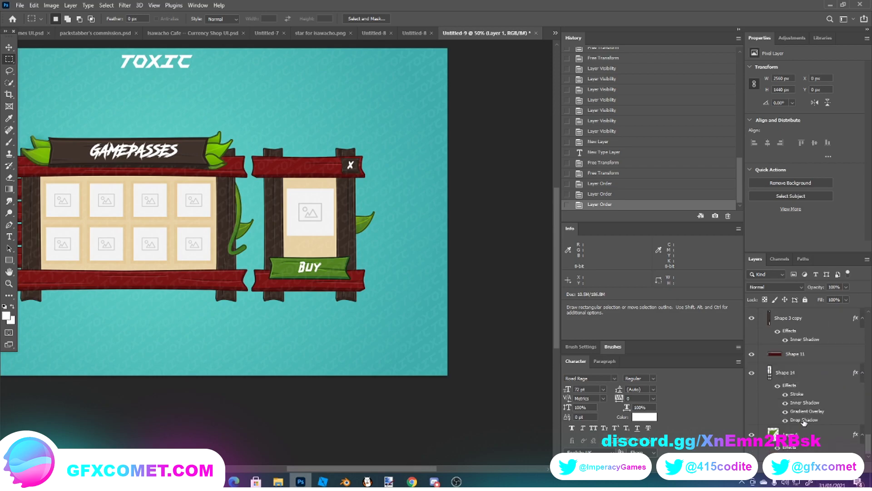
scroll(804, 422, "down", 4)
left_click_drag(869, 424, 868, 328)
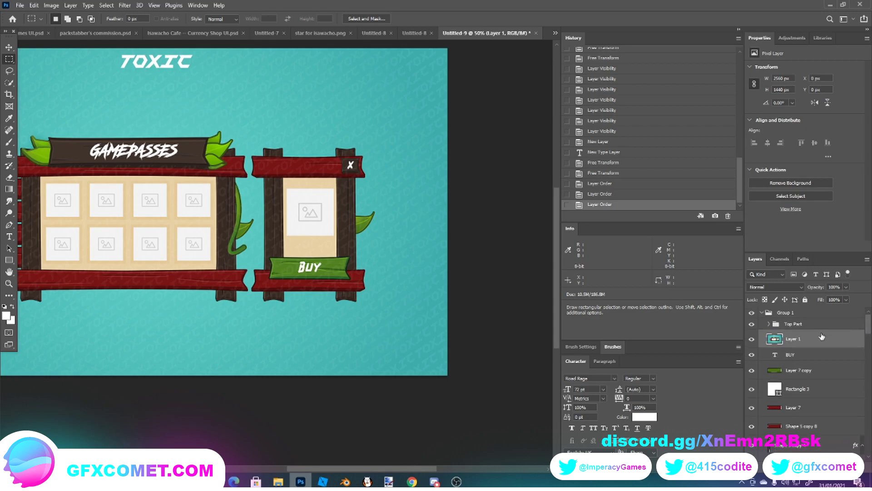
scroll(823, 336, "down", 5)
scroll(818, 338, "down", 6)
scroll(809, 382, "down", 3)
left_click_drag(808, 443, 805, 439)
scroll(800, 400, "up", 3)
scroll(818, 392, "up", 5)
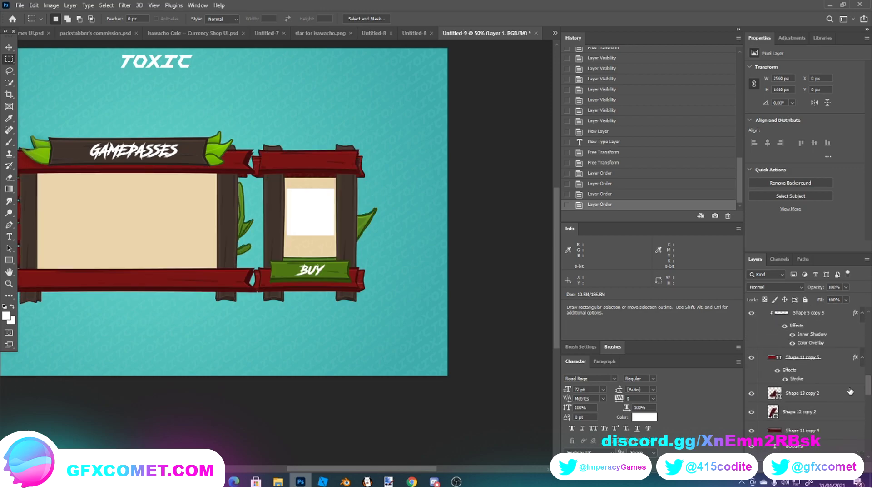
Add a new layer directly above the green plank and sample the wooden post's dark brown as the foreground colour
left_click_drag(869, 383, 863, 320)
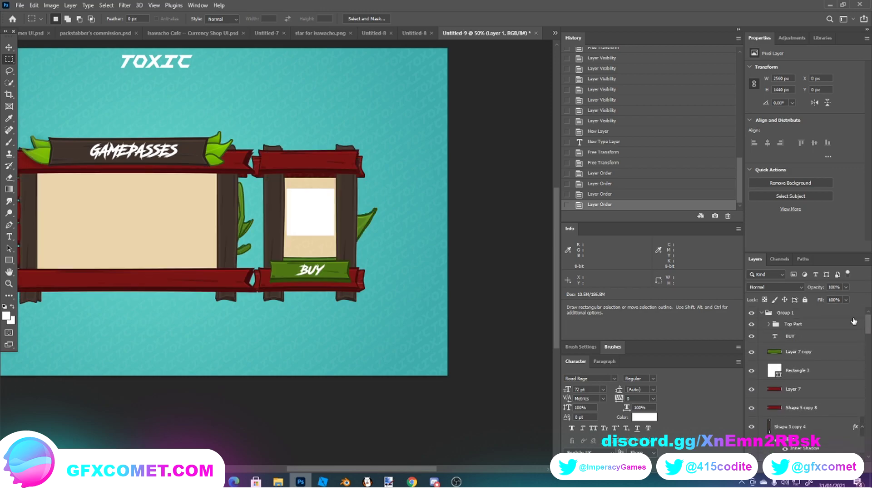
left_click(814, 354)
left_click(843, 466)
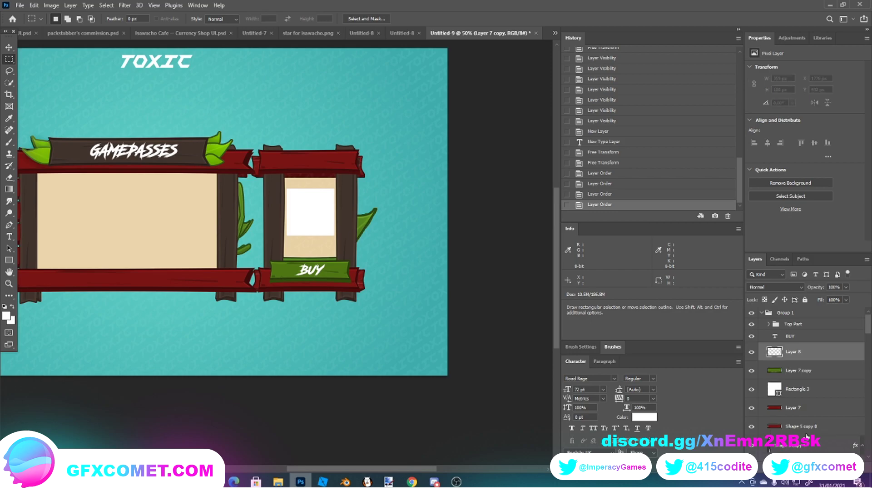
left_click(9, 118)
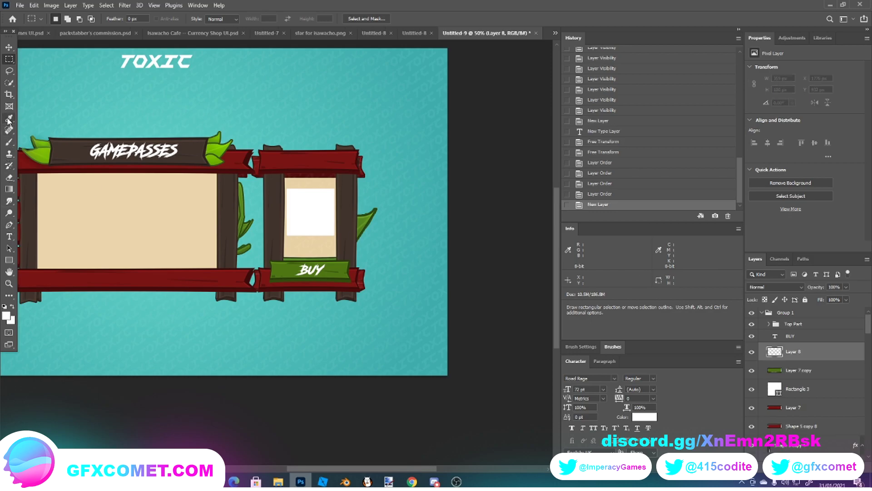
left_click(284, 225)
Draw a slightly uneven square about 45 by 42 px with the Pen tool at the narrow panel's upper-right plank end and convert it to a shape
scroll(284, 226, "up", 2)
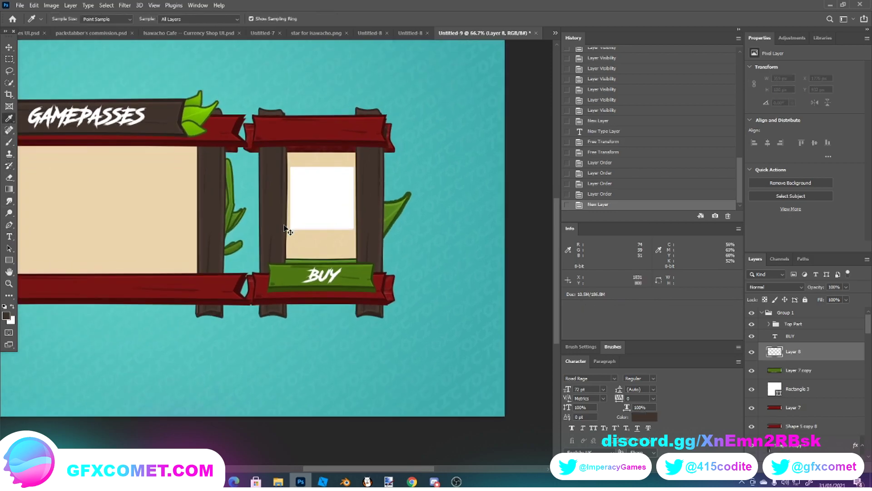
scroll(73, 236, "up", 3)
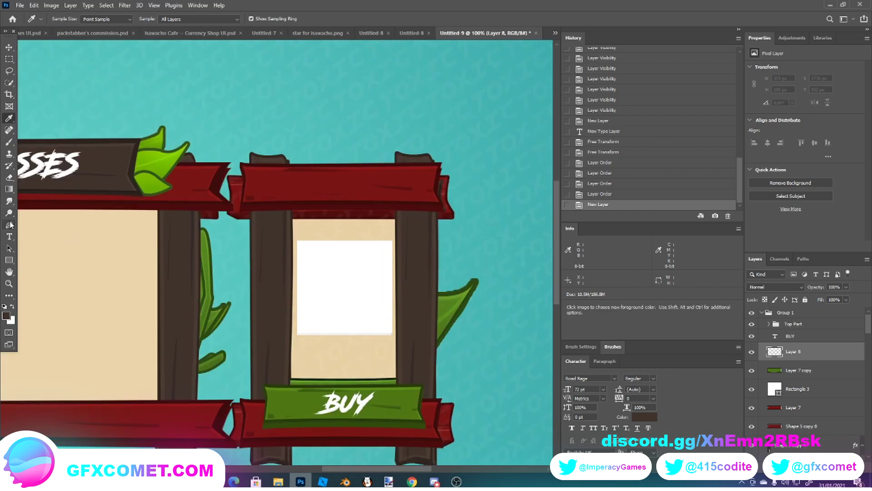
left_click(9, 225)
left_click(409, 171)
left_click(409, 190)
left_click_drag(406, 193, 409, 190)
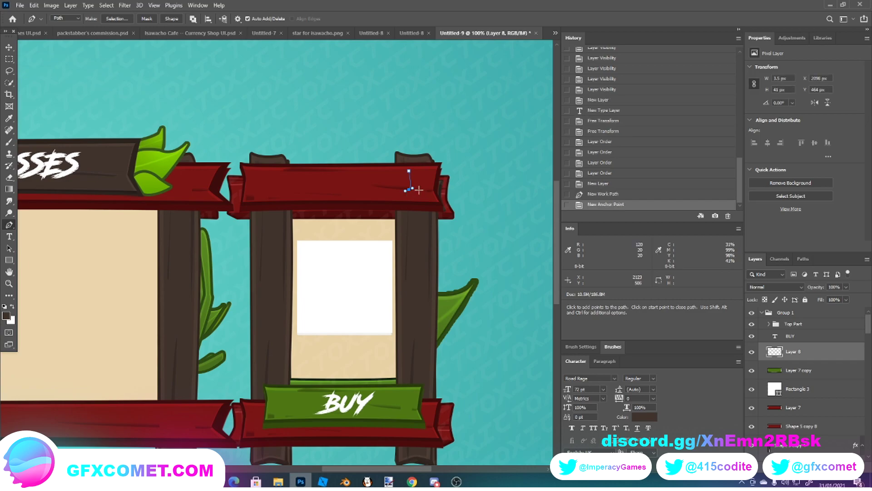
left_click(409, 190, "alt")
left_click(427, 190)
left_click(429, 171)
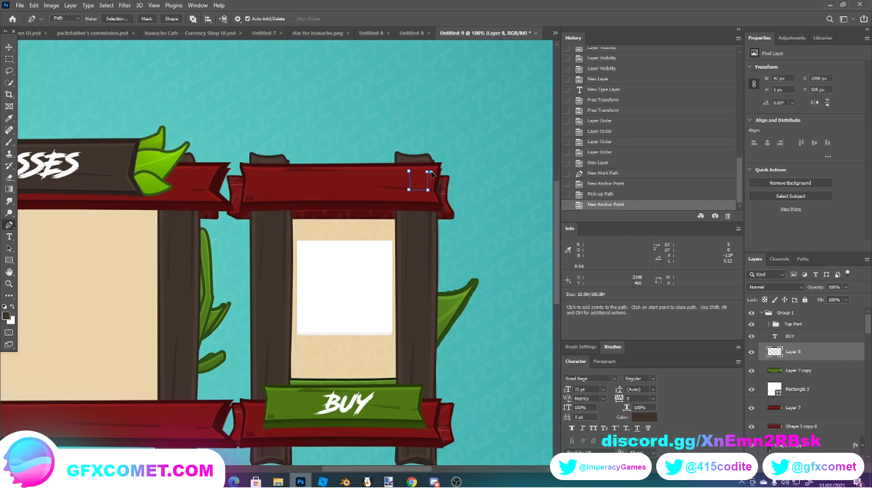
left_click(428, 172)
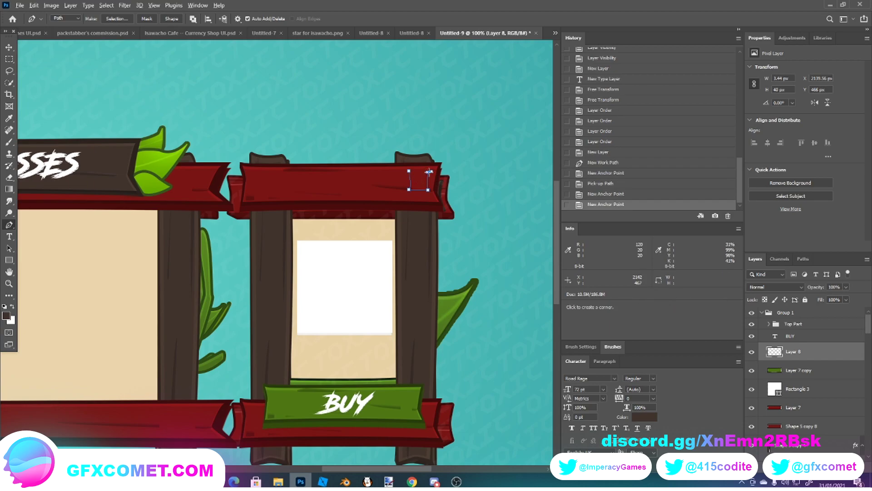
left_click(409, 171)
left_click(409, 172)
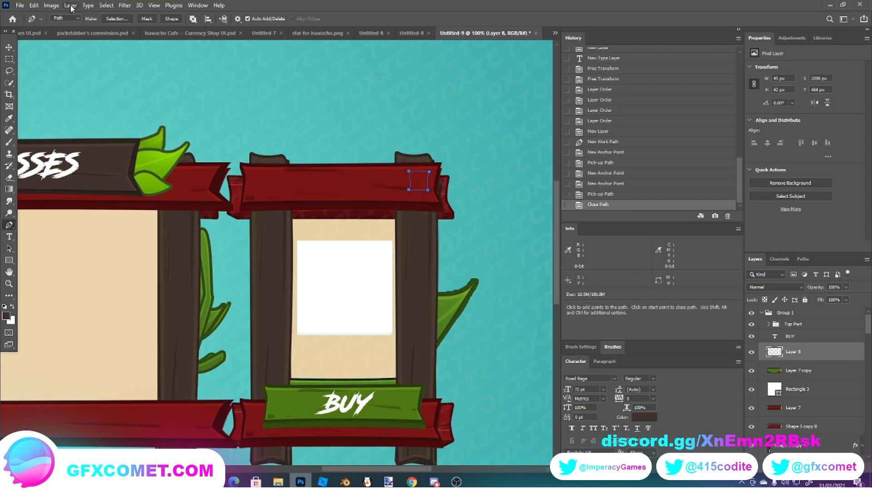
left_click(171, 21)
Enlarge the brown square to about 149% and position it near the right end of the narrow panel's upper red plank
key("v")
key("ctrl+t")
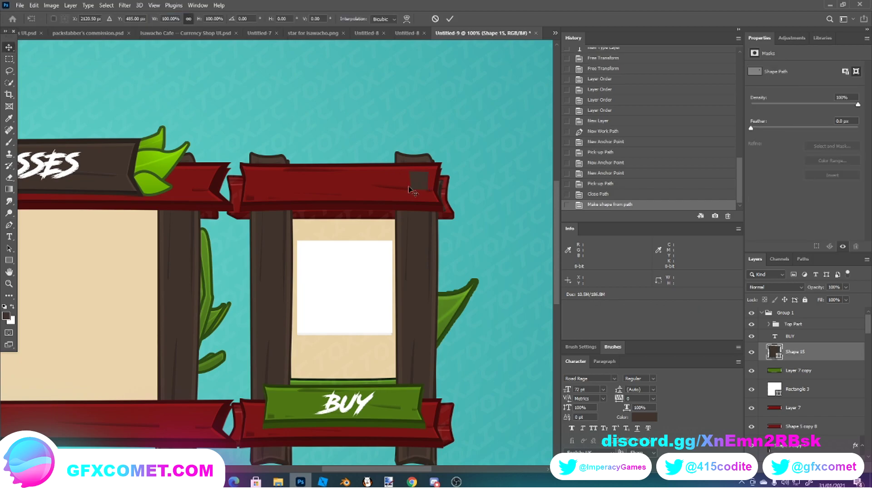
mouse_move(409, 181)
left_mouse_down()
mouse_move(395, 182)
mouse_move(416, 185)
left_mouse_up()
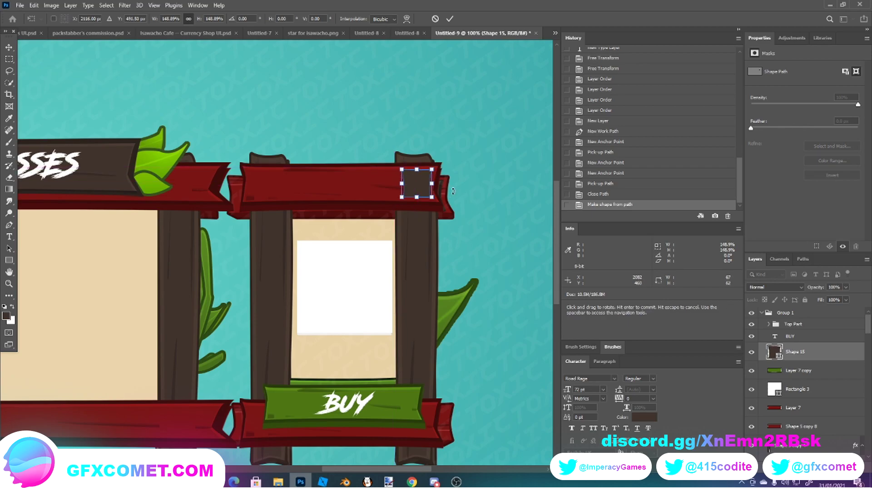
scroll(436, 181, "down", 1)
key("Return")
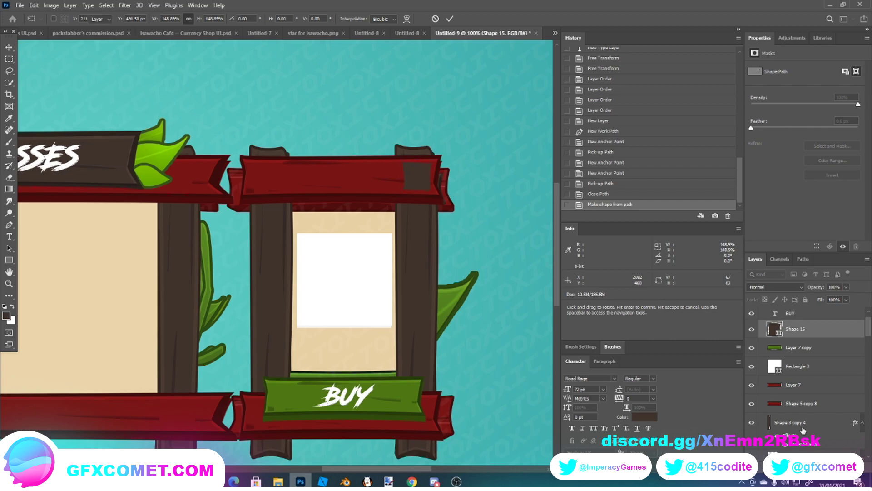
Duplicate the narrow panel's right post, move the copy above the brown square's layer and clip it to the square
scroll(803, 429, "down", 1)
left_click(803, 429)
key("ctrl+j")
left_click_drag(803, 429, 802, 335)
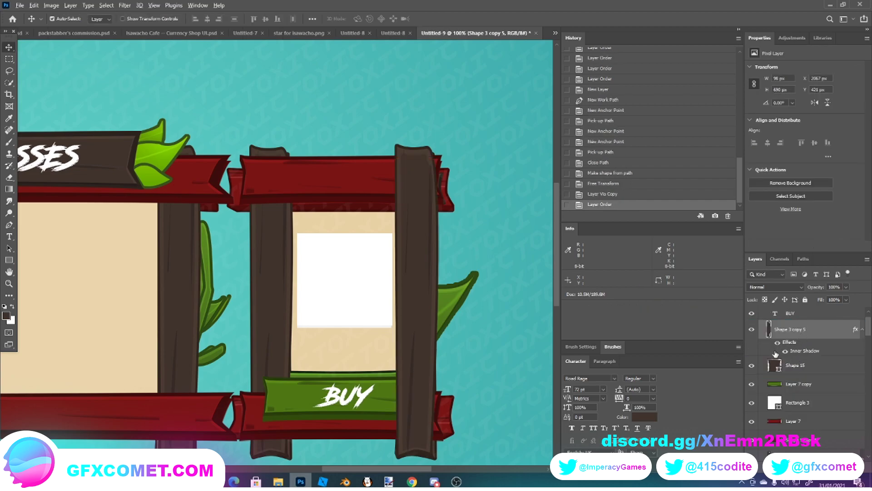
key("ctrl+alt+g")
Rotate the clipped post copy to horizontal, shrink it to about 60 px high and position its wood grain over the brown square
key("ctrl+t")
left_click_drag(414, 253, 421, 220)
left_click_drag(445, 423, 391, 137)
left_click_drag(438, 160, 368, 179)
left_click(9, 62)
left_click(9, 60)
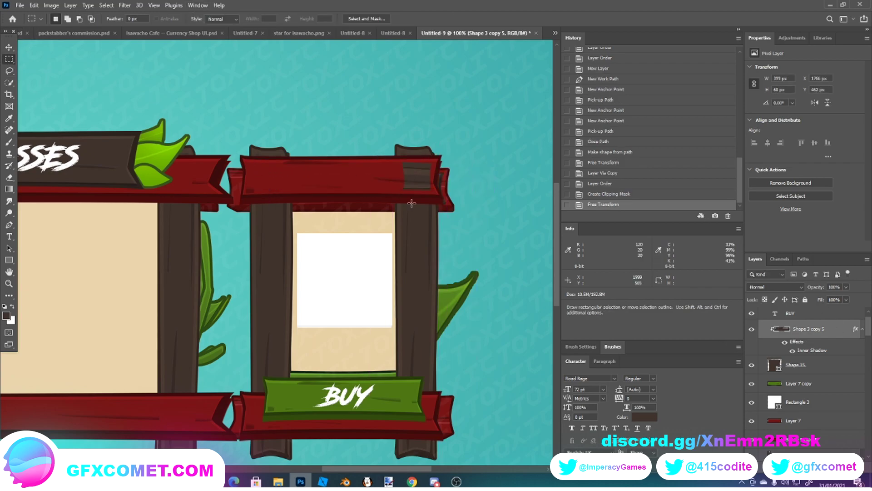
Merge the clipped wood grain with the brown square into one layer and add a new layer above it
left_click(814, 371, "shift")
key("ctrl+e")
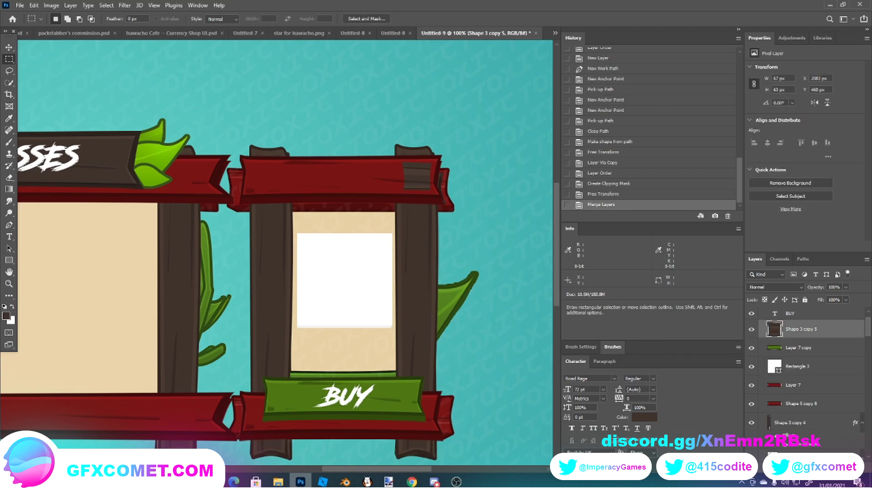
key("ctrl+shift+alt+n")
Add a white "X" text in the Road Rage font at 72 pt over the brown close button
left_click(9, 238)
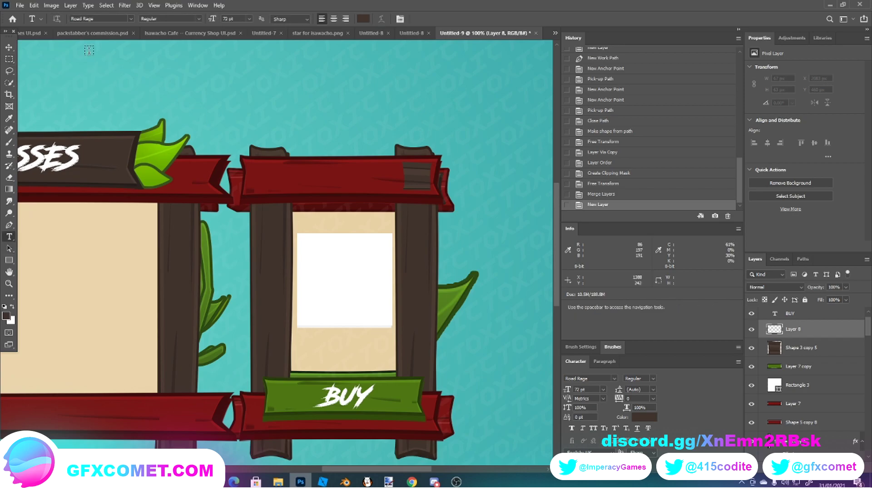
left_click(407, 177)
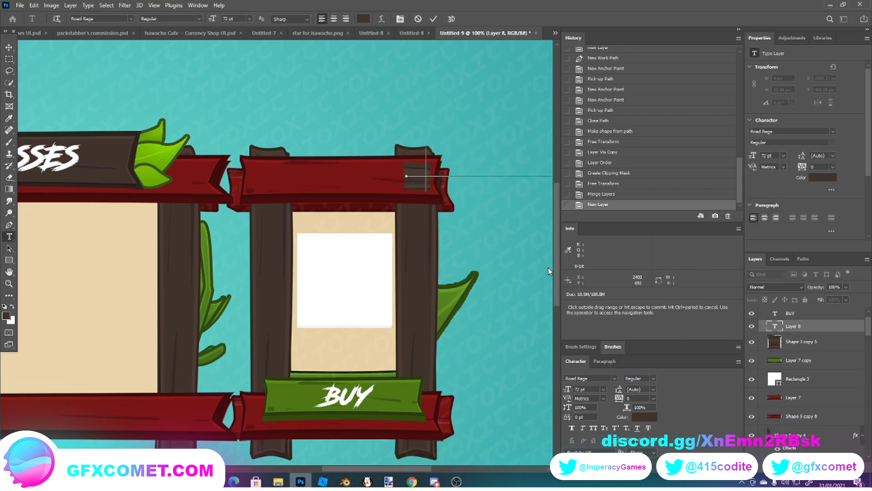
type("X")
key("ctrl+a")
left_click(6, 316)
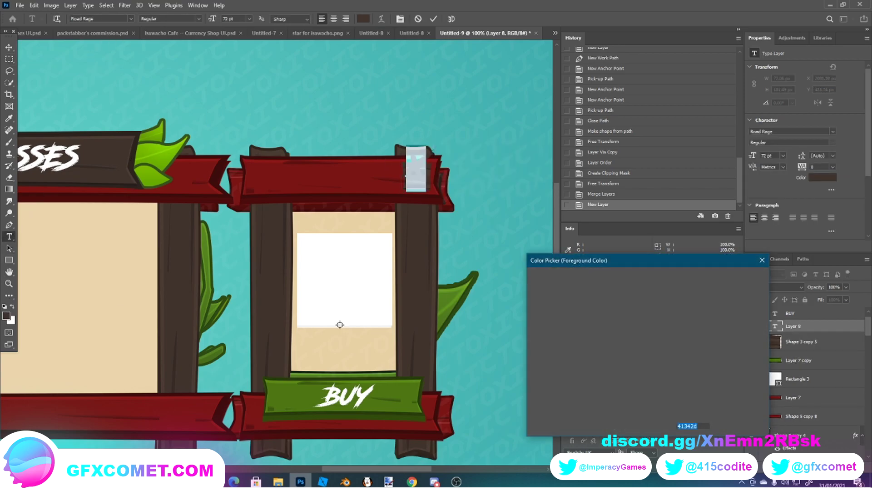
left_click_drag(592, 328, 354, 143)
left_click(737, 278)
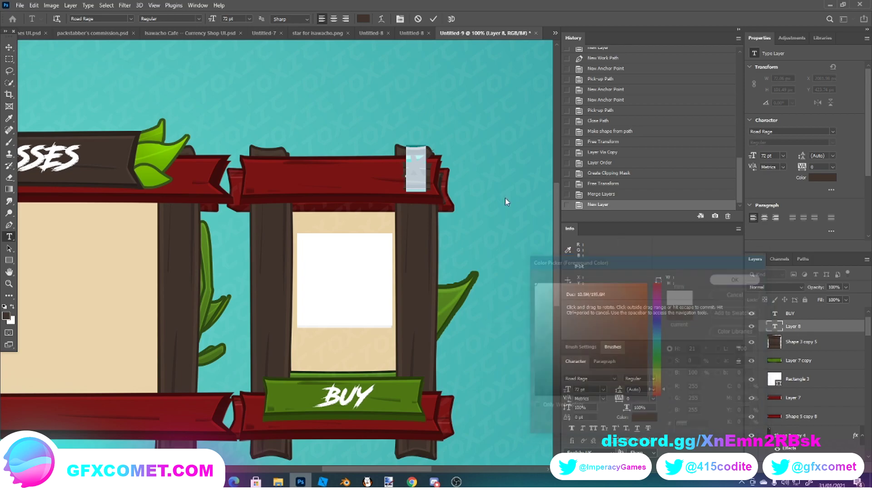
type("X")
Shrink the X to about 72% and center it on the brown close button
left_click(9, 47)
key("ctrl+t")
left_click_drag(433, 144, 426, 177)
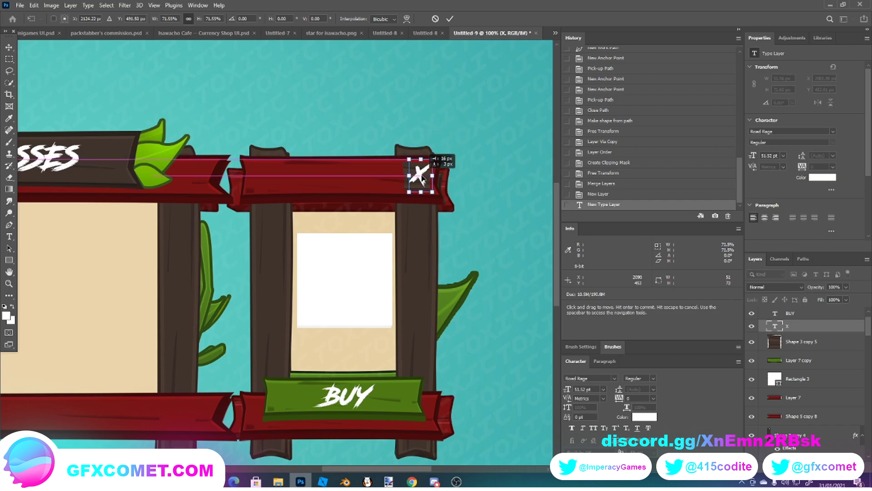
left_click(8, 58)
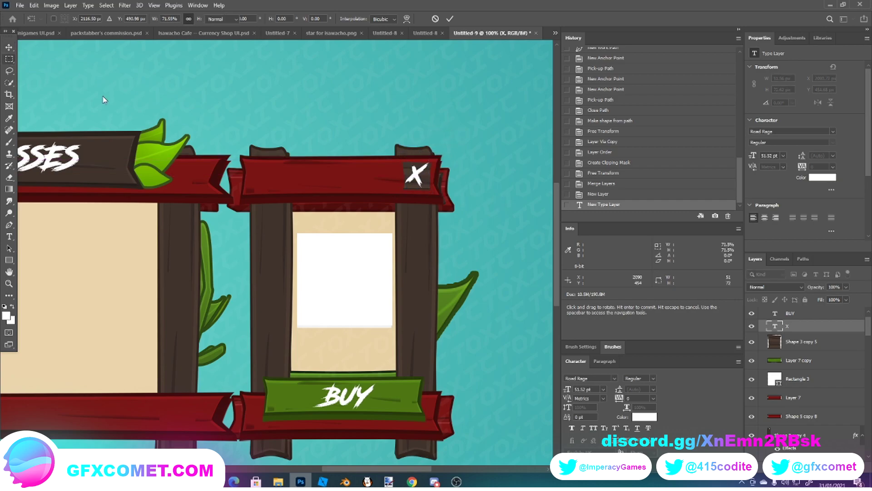
Move the white square in the narrow panel slightly downward
scroll(193, 145, "down", 3)
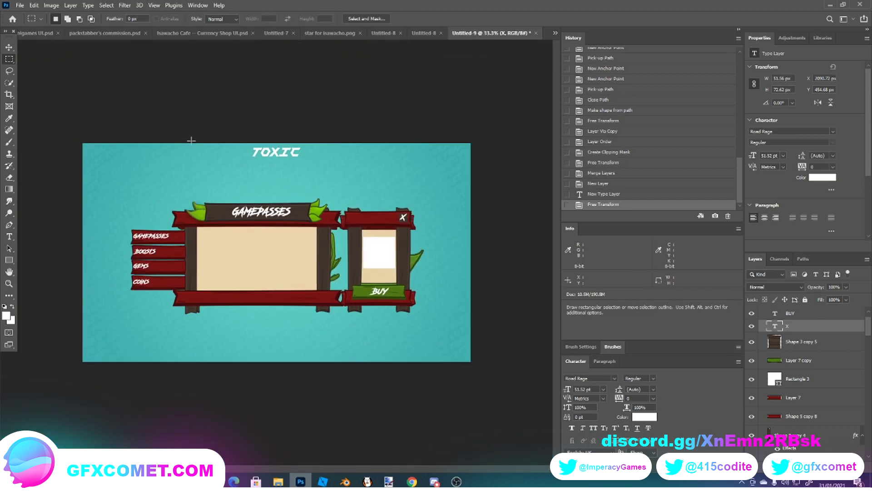
scroll(799, 363, "up", 2)
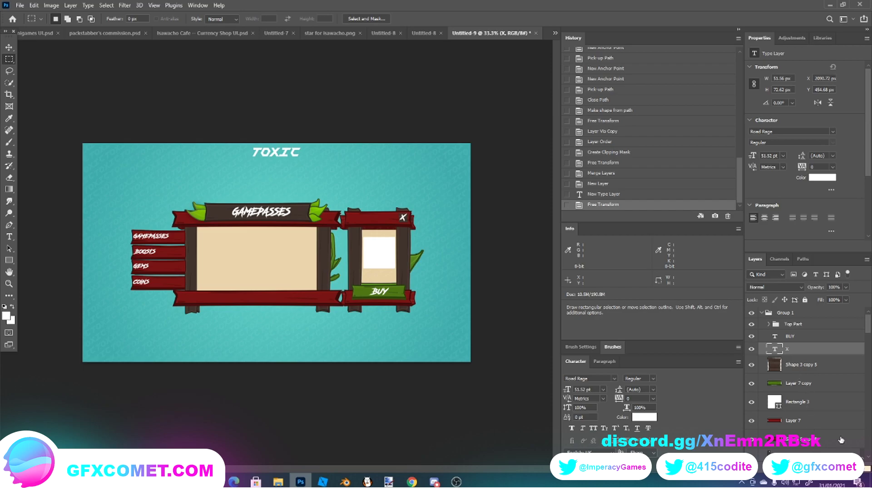
left_click(806, 408)
key("ctrl+t")
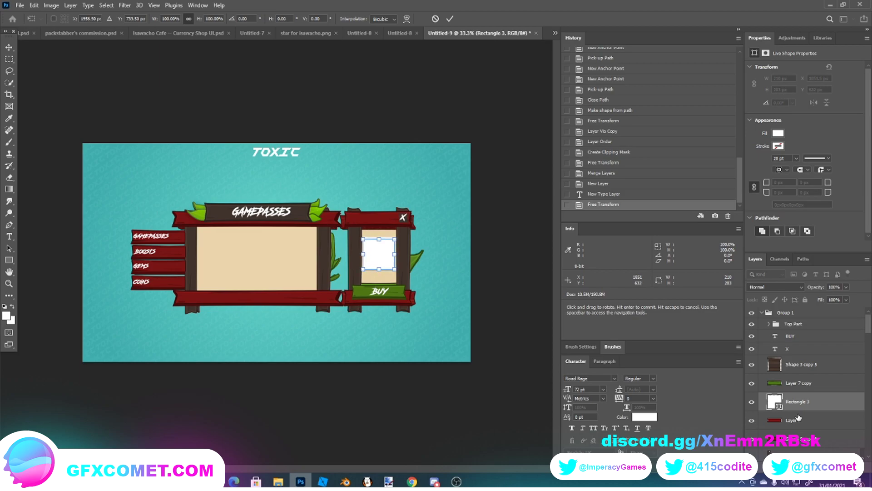
left_click(8, 59)
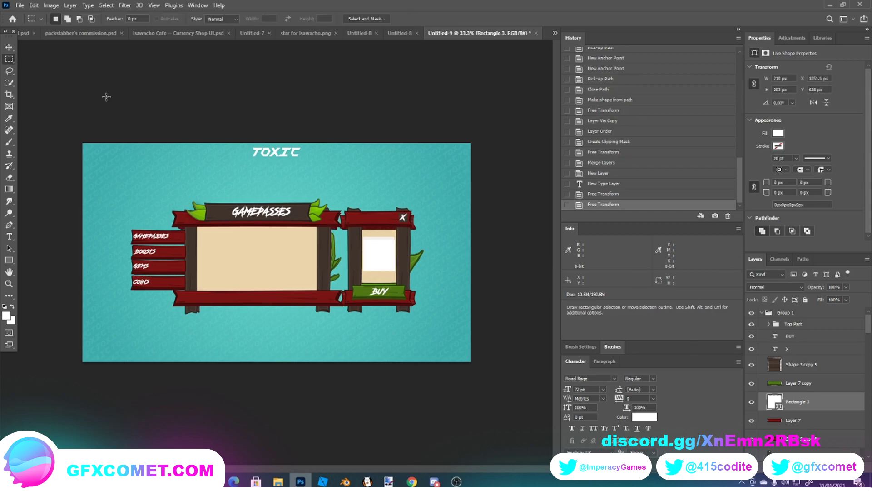
Duplicate the narrow panel's white square, shrink the copy to about 72% and place it in the large panel's upper-left corner
key("ctrl+j")
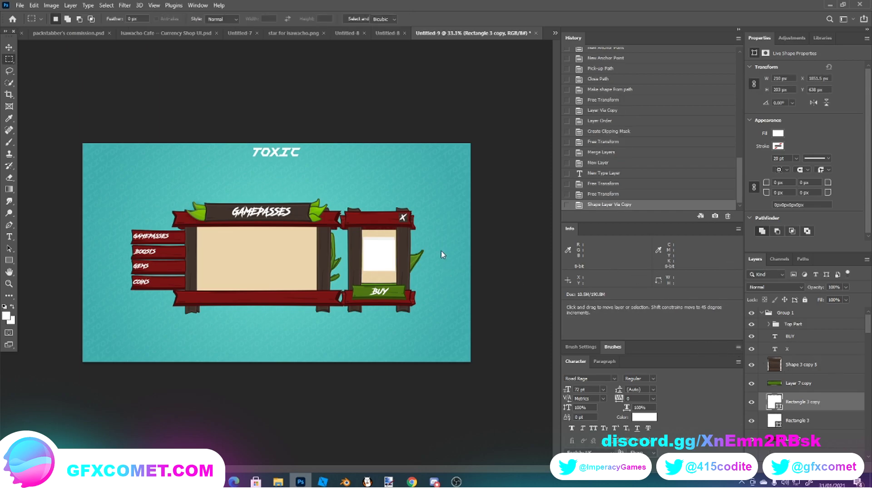
key("ctrl+t")
left_click_drag(387, 262, 220, 252)
key("Return")
key("m")
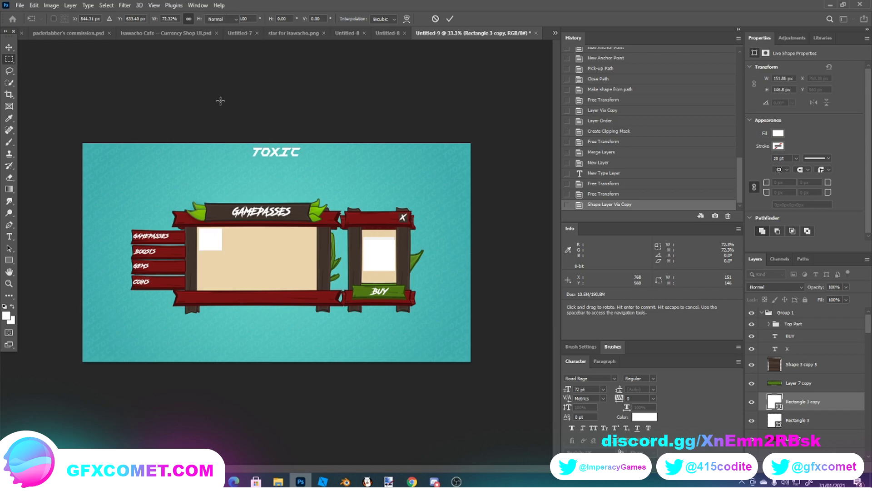
Duplicate the large panel's white square and place the copy directly below it with a small gap
key("ctrl+plus")
key("ctrl+j")
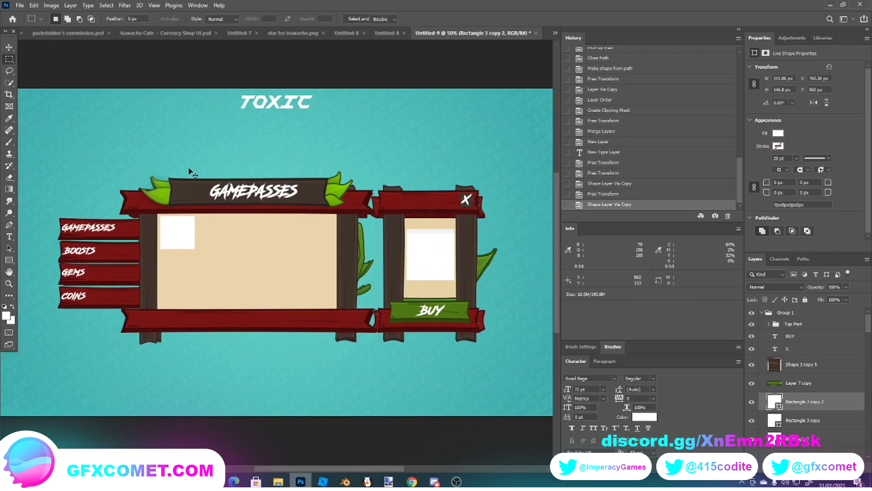
key("ctrl+t")
left_click_drag(186, 230, 184, 267)
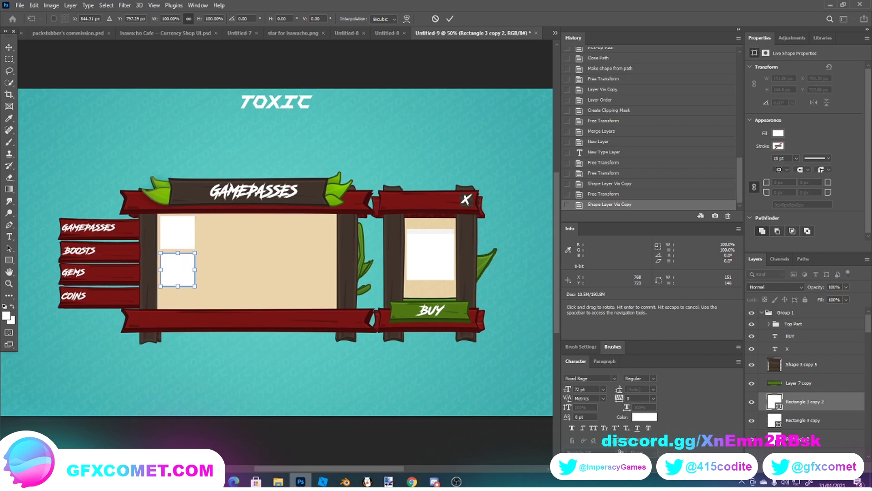
left_click_drag(826, 434, 825, 429)
Enlarge both white squares in the large panel together to about 120% and center the pair vertically at the beige area's left edge
left_click(821, 418)
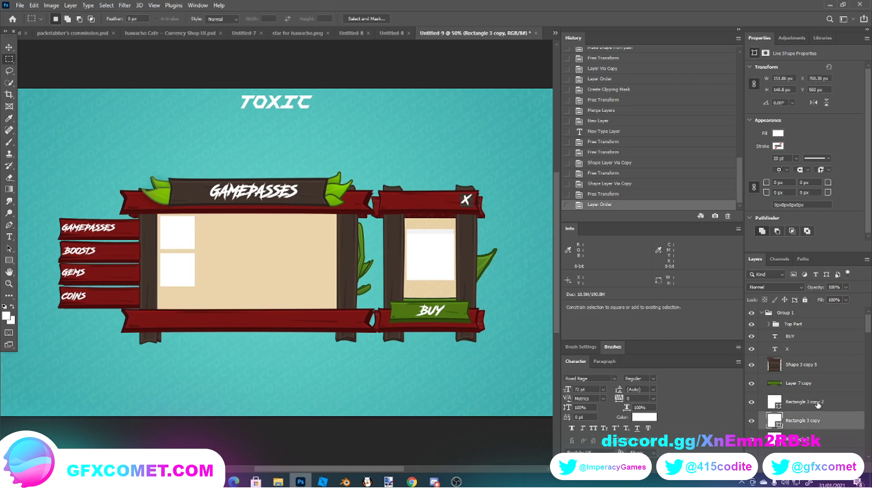
left_click(818, 403, "shift")
left_click(805, 404, "shift")
key("ctrl+t")
left_click_drag(178, 288, 178, 300)
left_click_drag(185, 247, 188, 245)
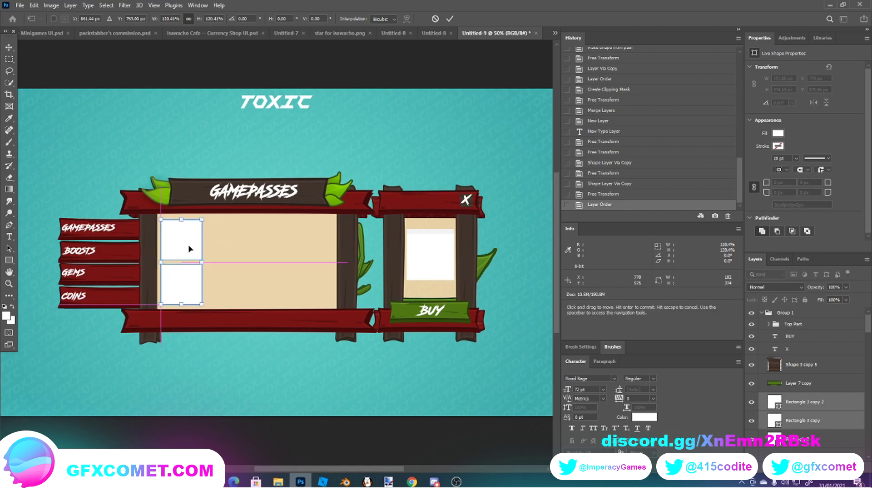
key("Up")
key("Up")
key("Up")
key("Up")
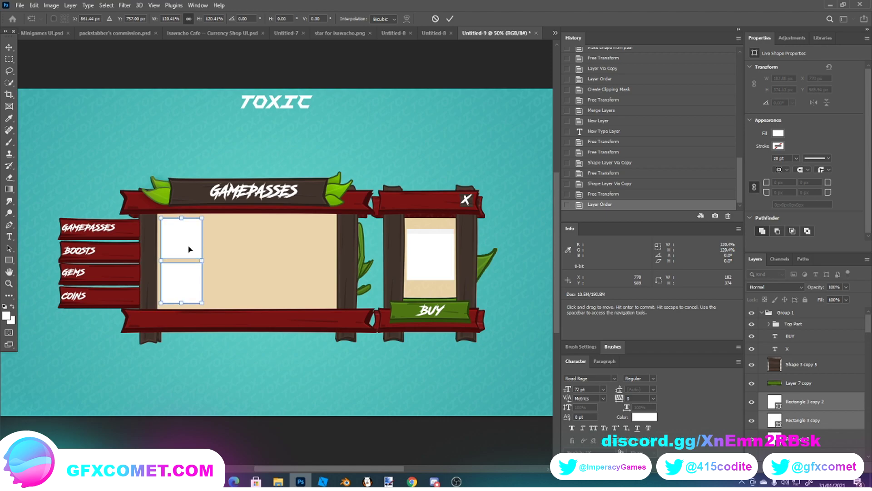
key("m")
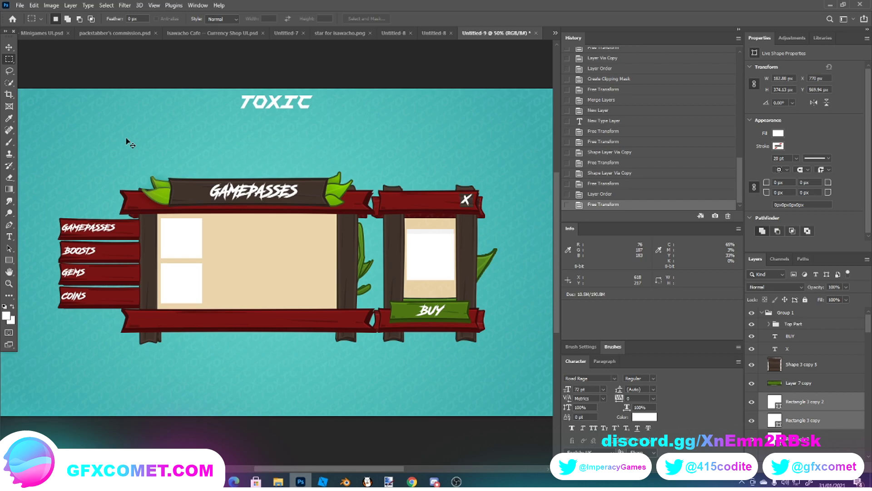
Duplicate the pair of white squares and place the copies as a second column, leaving a narrow gap between the columns
key("ctrl+j")
key("ctrl+t")
left_click_drag(222, 237, 229, 233)
left_click(8, 59)
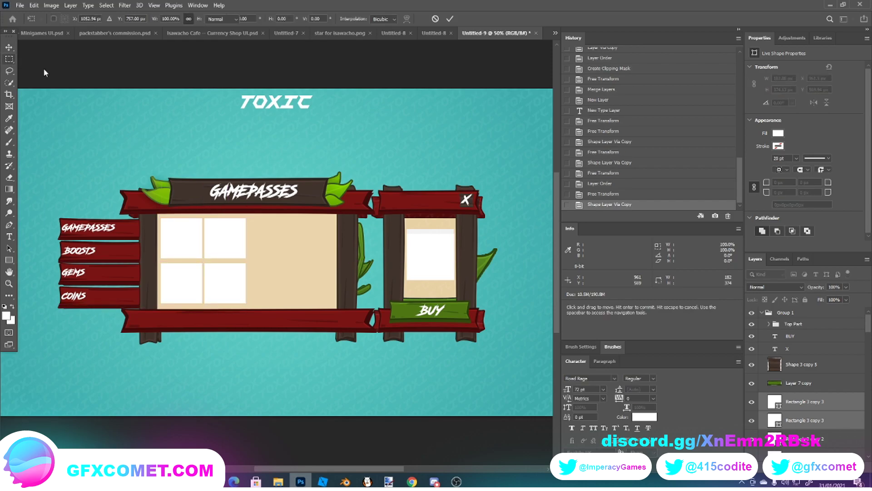
key("ctrl+t")
left_click_drag(233, 234, 236, 234)
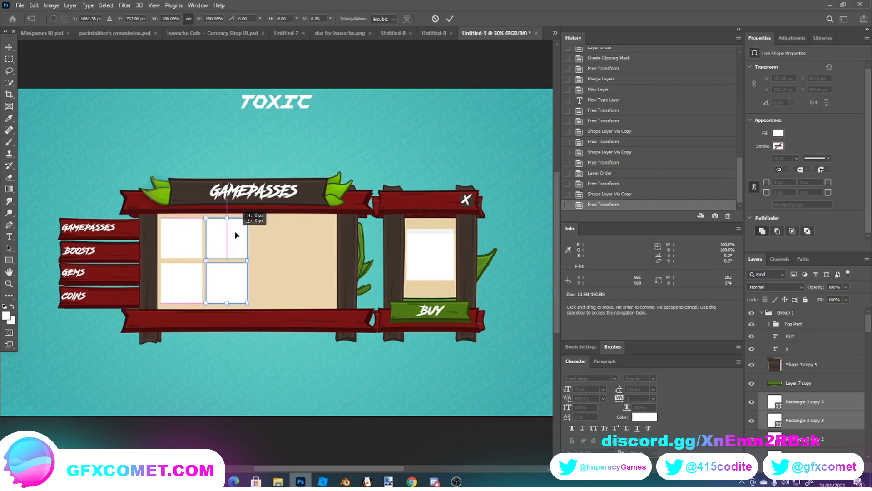
key("Return")
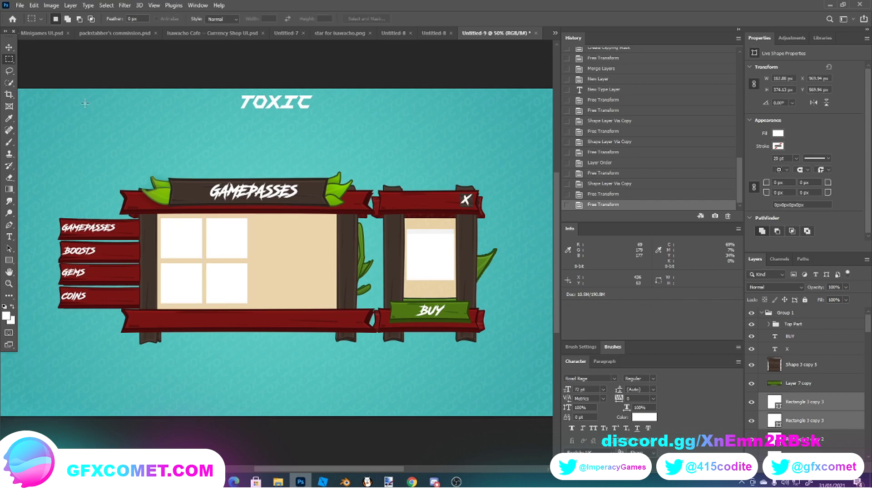
Duplicate the second column of white squares and place the copies as an evenly spaced third column
key("ctrl+alt+t")
left_click_drag(232, 247, 279, 250)
key("Left")
key("Left")
key("Left")
key("Left")
key("Left")
key("Left")
key("Left")
key("Left")
left_click(10, 59)
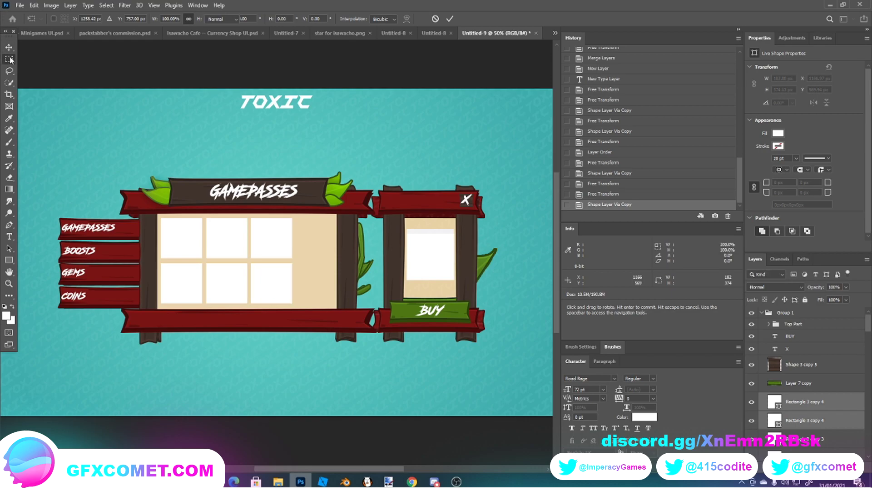
Try a fourth column by duplicating the third pair of white squares, and delete the copied pair
key("ctrl+j")
key("ctrl+t")
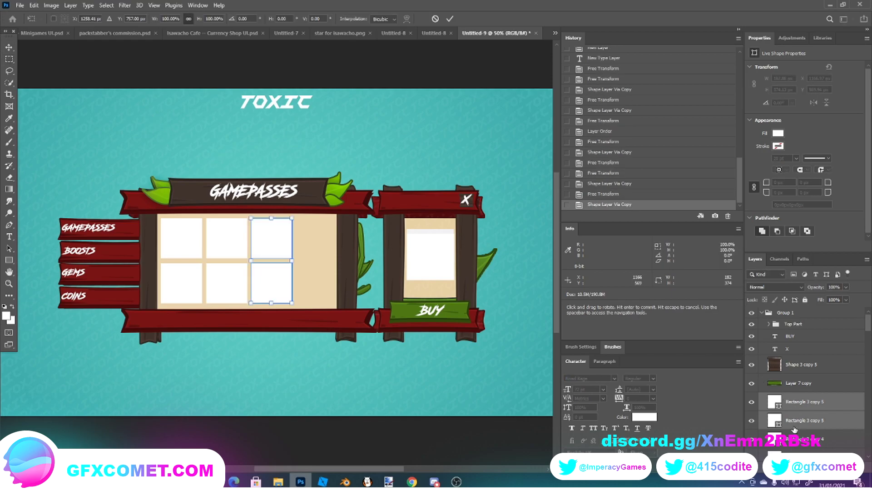
left_click_drag(292, 218, 336, 218)
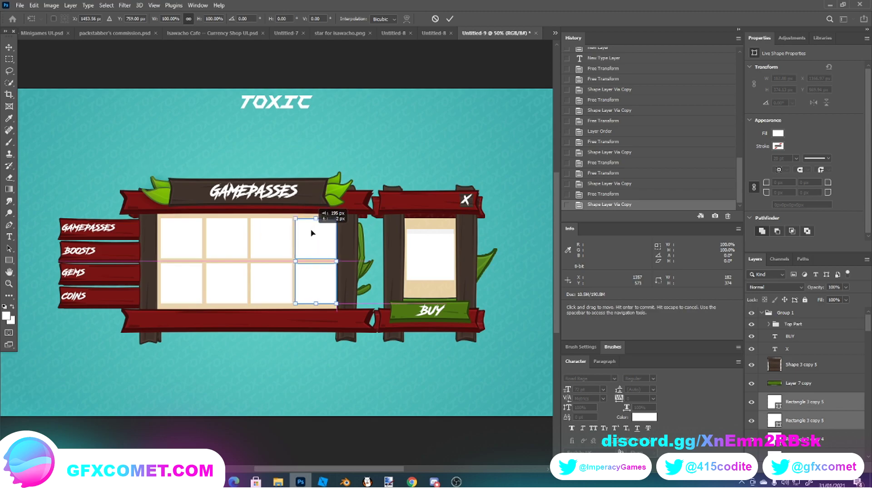
key("Return")
key("m")
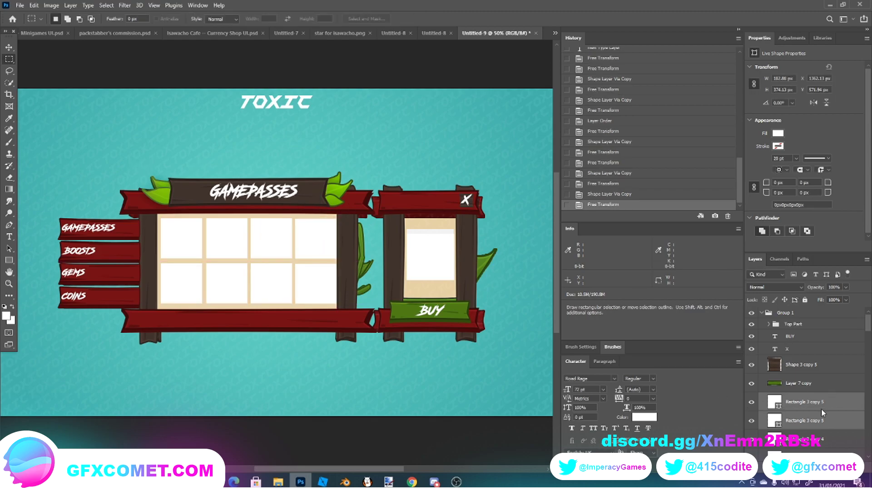
right_click(821, 408)
left_click(775, 79)
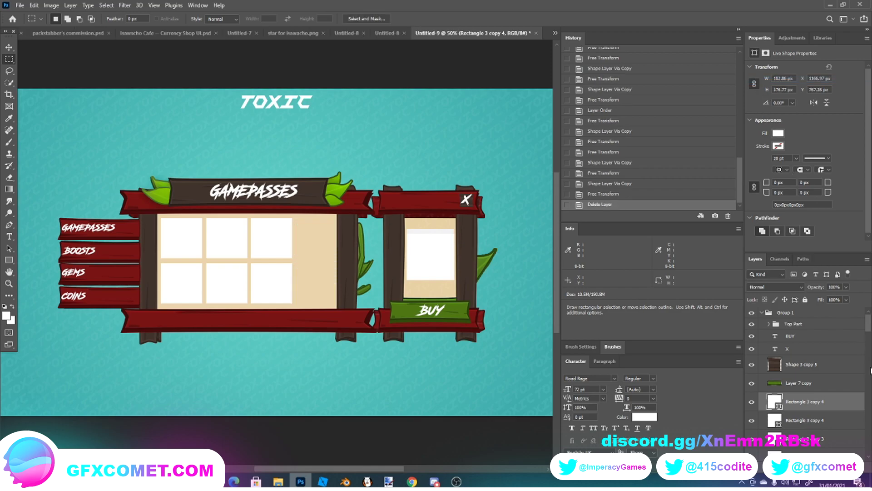
Nudge the third column of white squares 2 px to the right
scroll(787, 411, "down", 1)
left_click(804, 386, "shift")
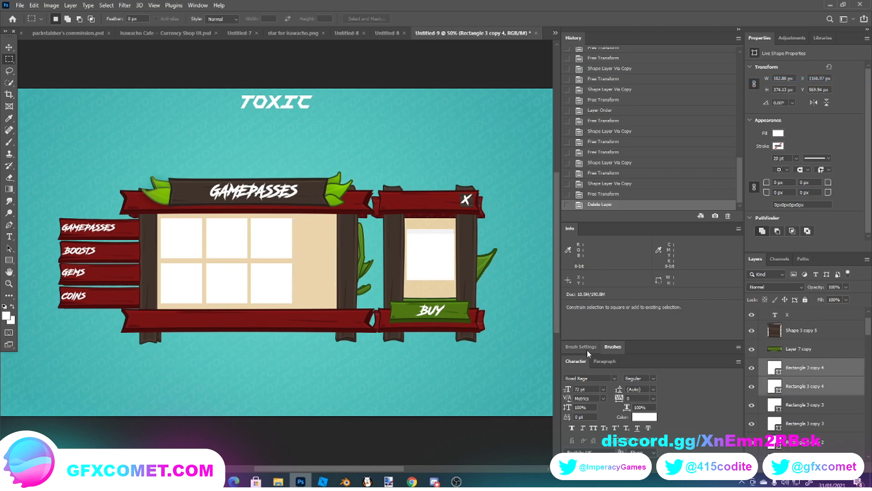
key("ctrl+t")
key("Right")
key("Right")
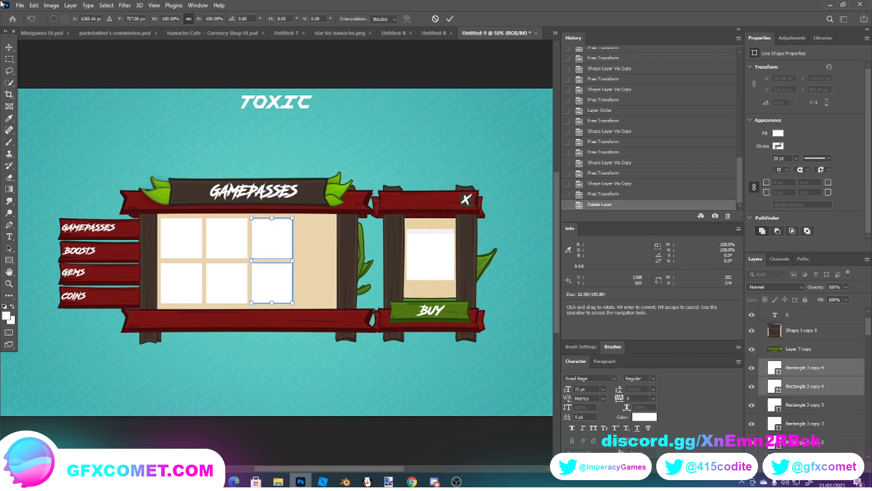
left_click(8, 59)
Select all six white squares in the large panel and center them as a group within the beige area
scroll(837, 408, "down", 2)
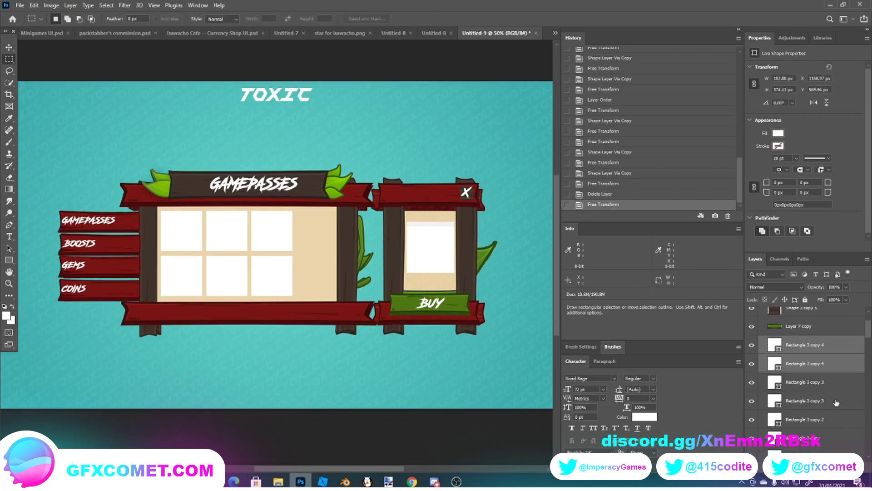
key("shift")
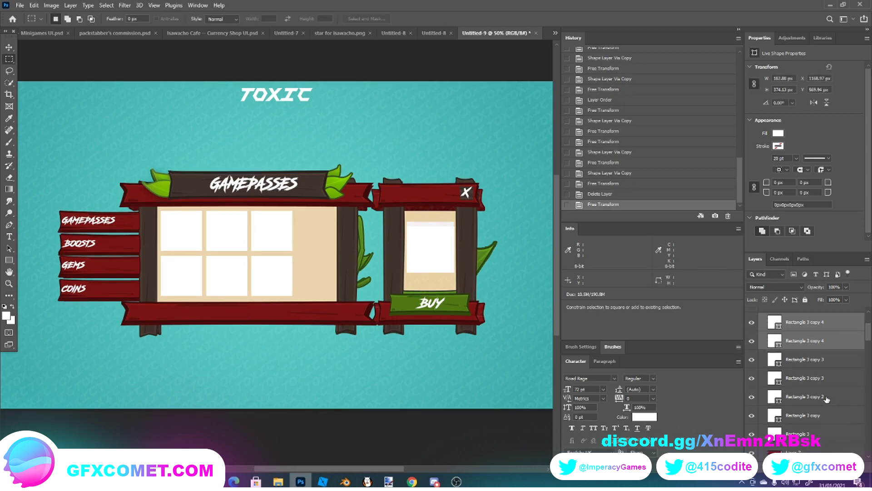
left_click(810, 415, "shift")
key("ctrl+t")
left_click_drag(269, 229, 290, 227)
key("Left")
key("Left")
key("Left")
key("Left")
key("Left")
key("Left")
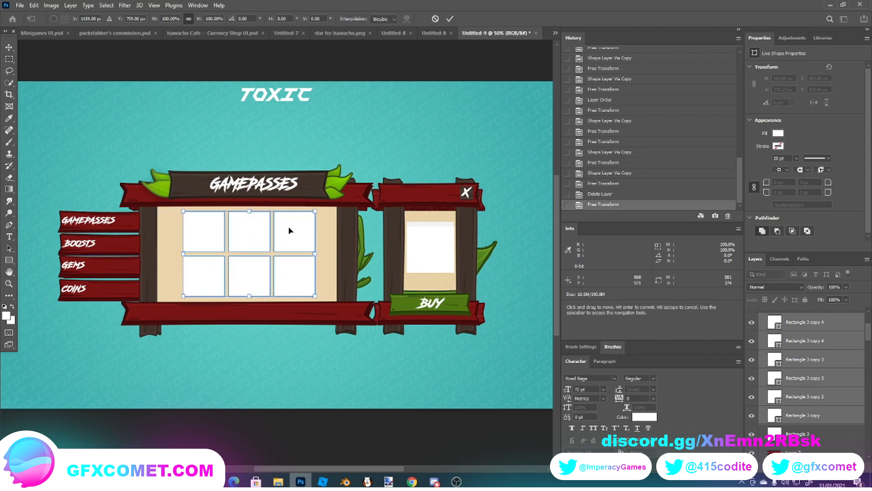
key("Return")
key("m")
Hide the reference image layer with the turquoise background beneath the rebuilt interface
scroll(860, 382, "down", 10)
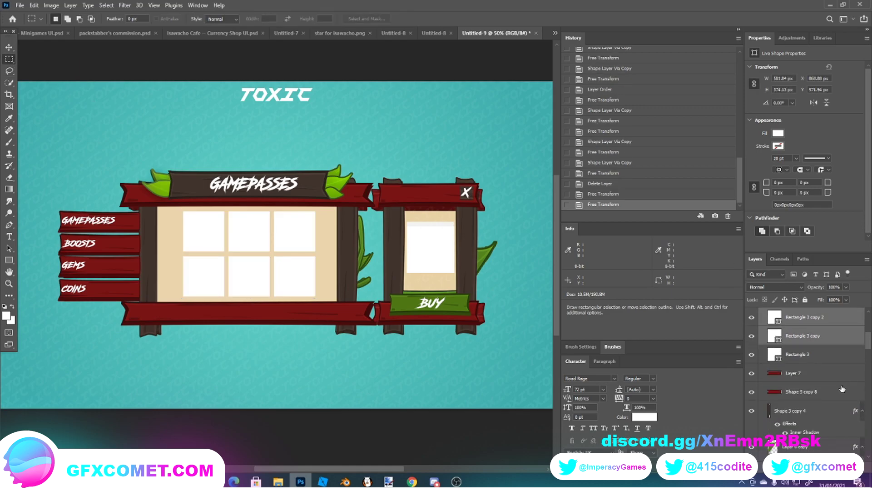
scroll(815, 350, "down", 8)
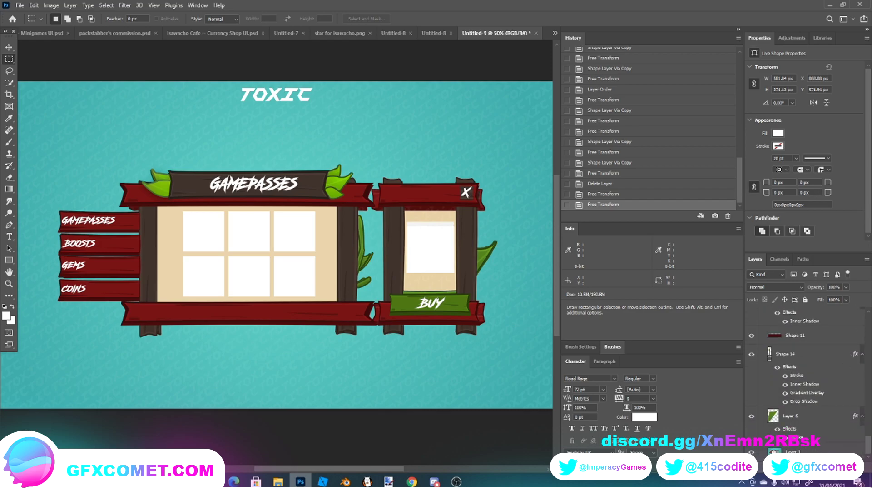
left_click(751, 415)
scroll(804, 400, "up", 5)
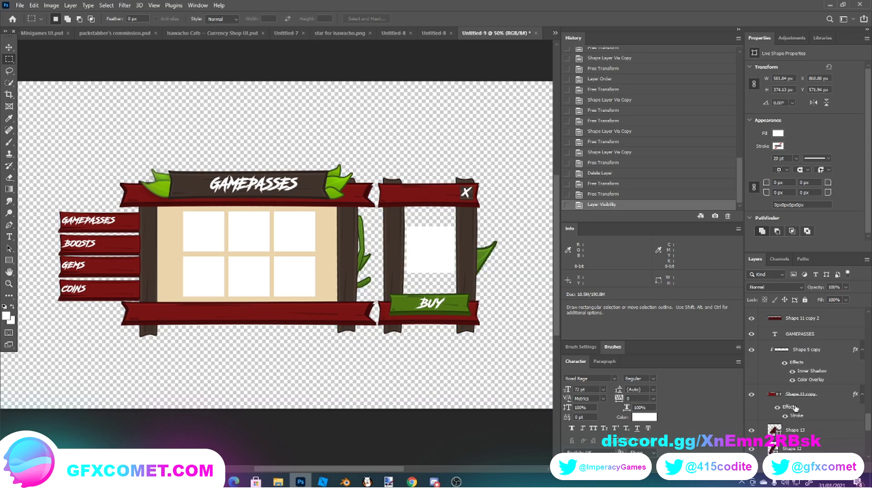
Nudge the group of six white squares in the large panel up by 7 px
key("ctrl+t")
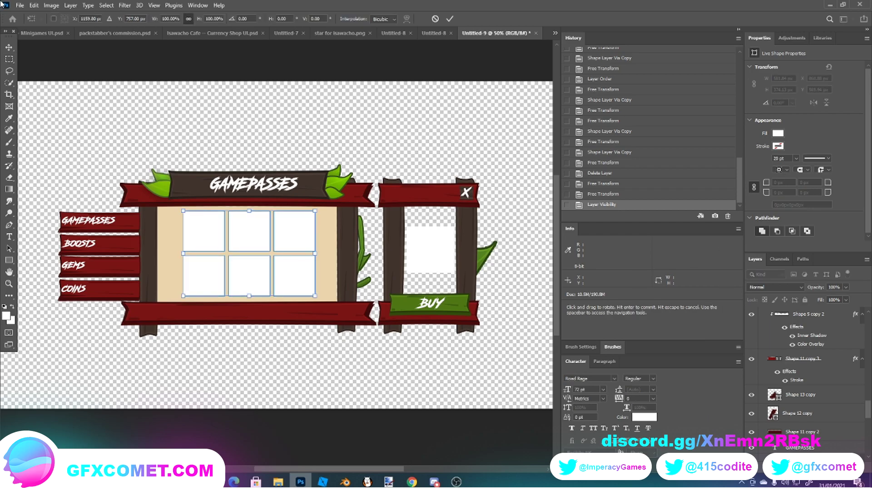
left_click(9, 59)
Show the hidden beige Rectangle 2 layer behind the item preview in the small panel and set its opacity to 100%
key("ctrl+minus")
key("ctrl+minus")
scroll(809, 355, "down", 10)
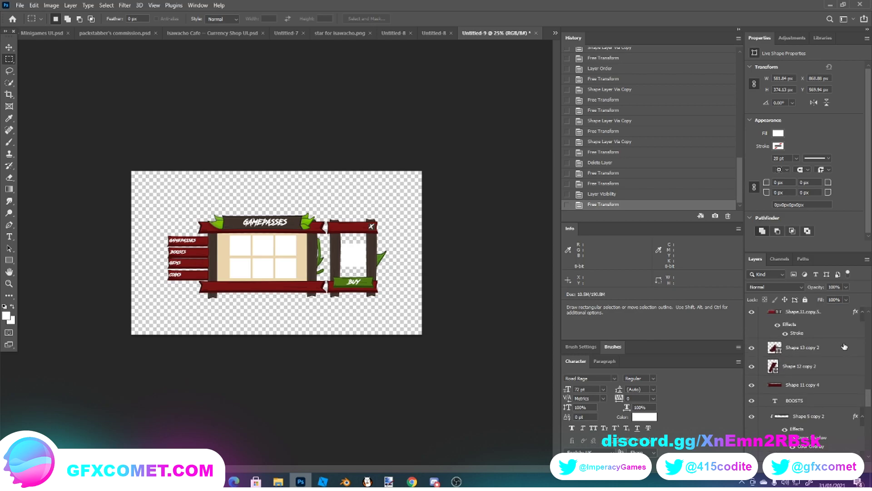
scroll(854, 354, "up", 5)
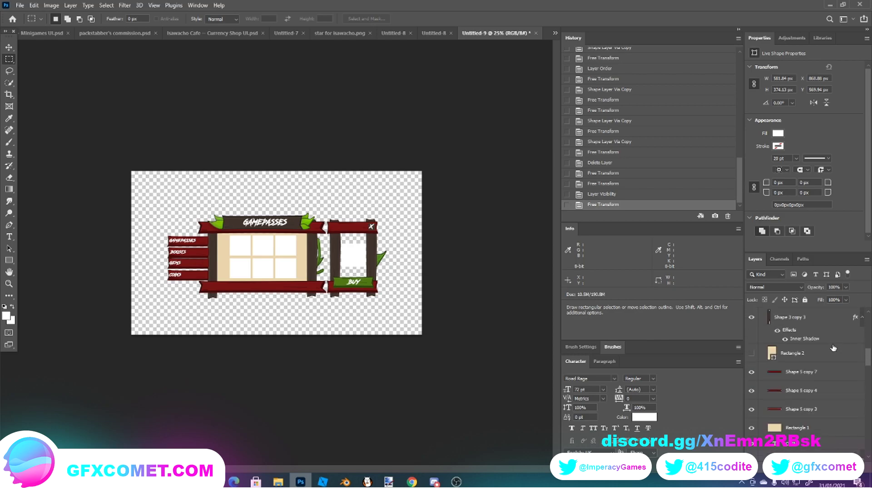
left_click(751, 447)
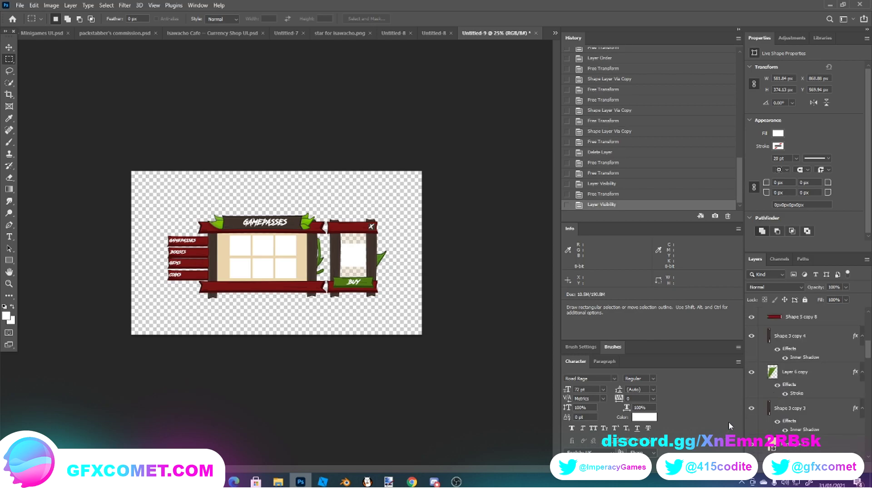
left_click(814, 447)
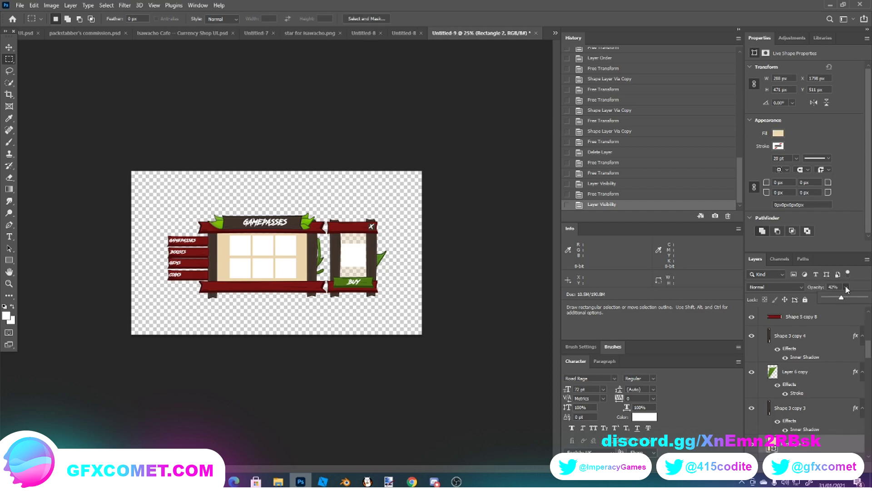
left_click(480, 161)
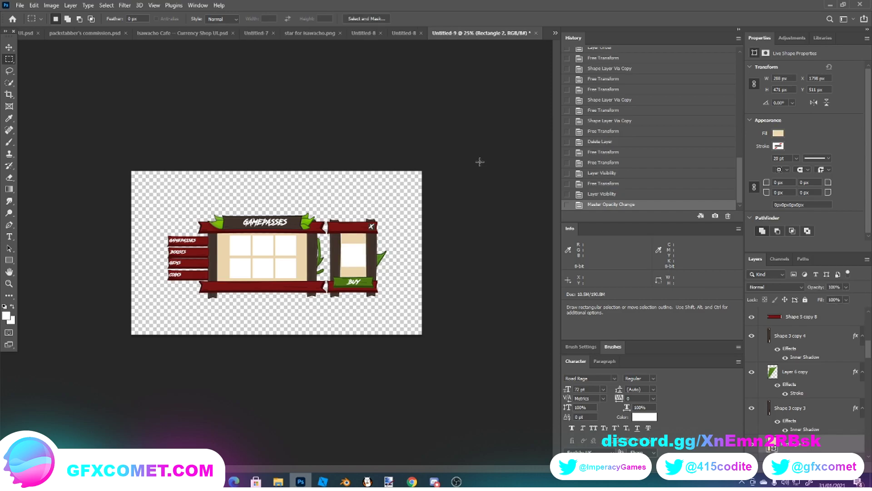
Scale the white square in the small panel, layer Rectangle 3, to about 90.5% around its center
key("ctrl+plus")
key("ctrl+plus")
scroll(481, 161, "up", 3)
scroll(830, 352, "up", 5)
scroll(830, 352, "up", 3)
scroll(285, 272, "down", 2)
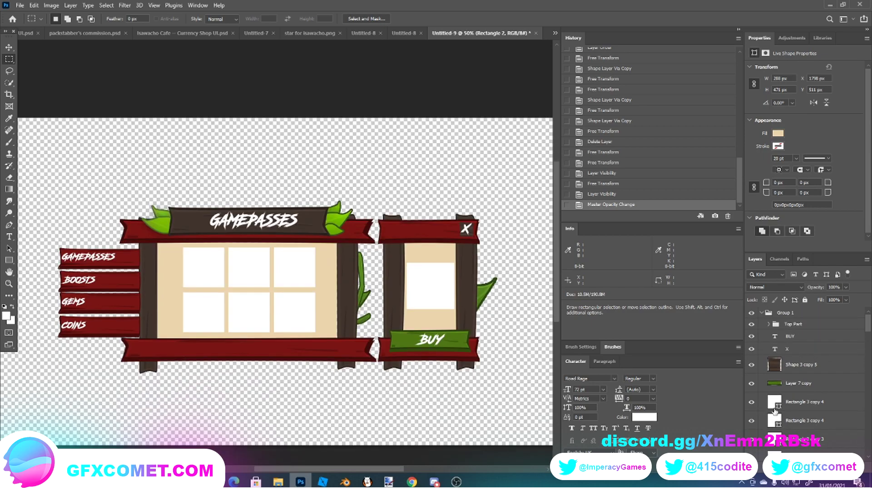
scroll(805, 374, "down", 3)
left_click(807, 445)
key("ctrl+t")
left_click_drag(455, 282, 441, 279)
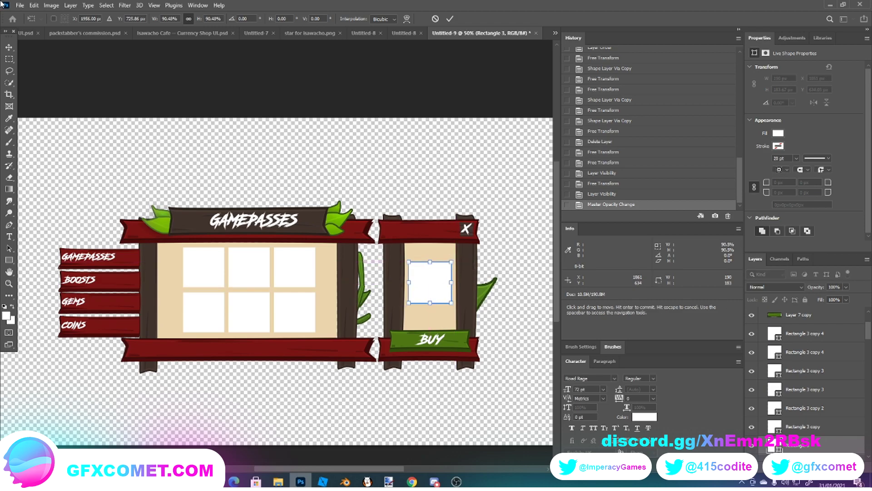
left_click(9, 59)
scroll(184, 81, "down", 2)
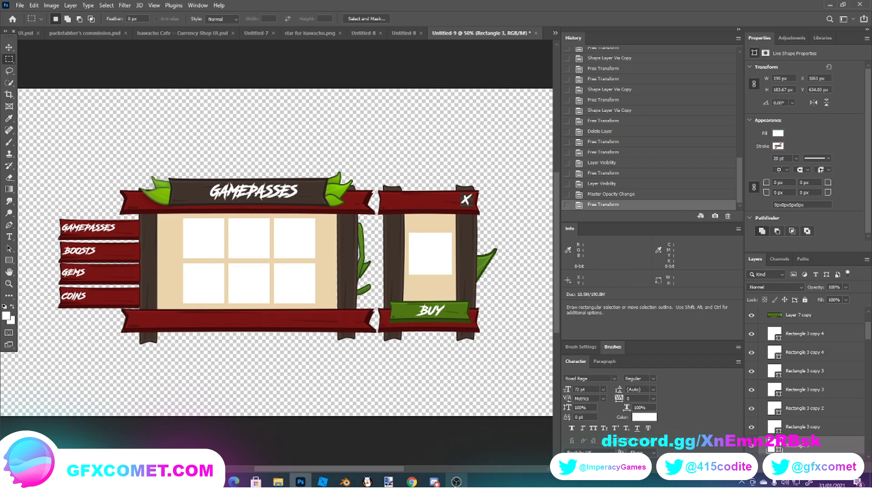
left_click(457, 481)
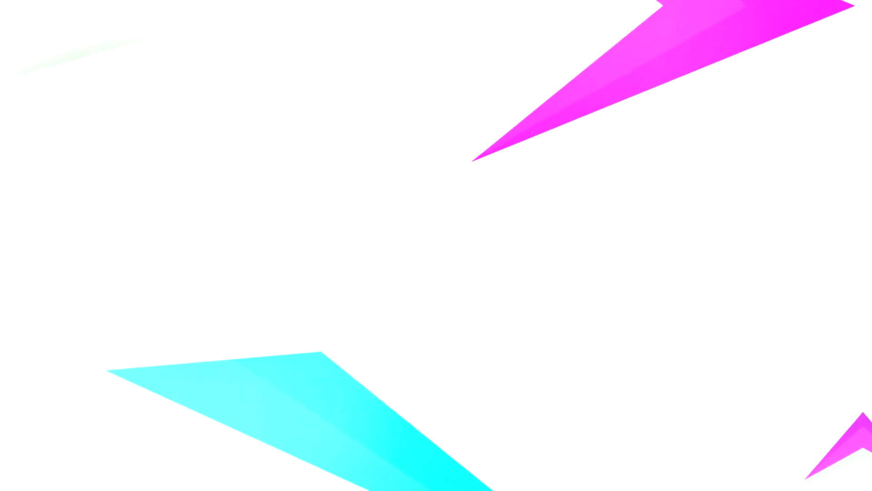